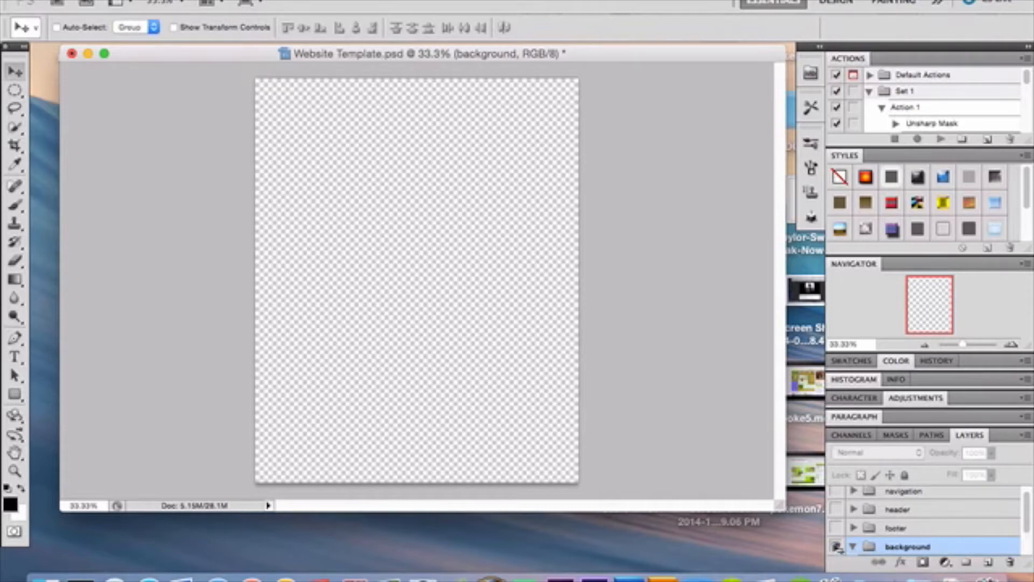
Make the background group visible, expand it, and select its gradient layer
left_click(835, 546)
left_click(854, 546)
left_click(906, 547)
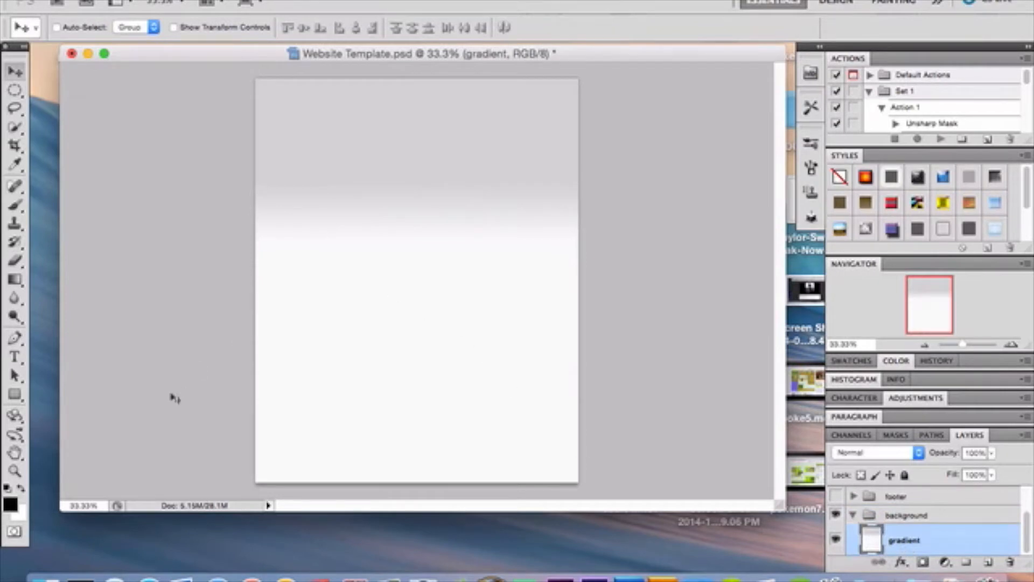
Try a Foreground to Transparent gradient with its starting opacity stop at 22%, then cancel and return to the Move tool
left_click_drag(15, 279, 42, 280)
left_click(83, 27)
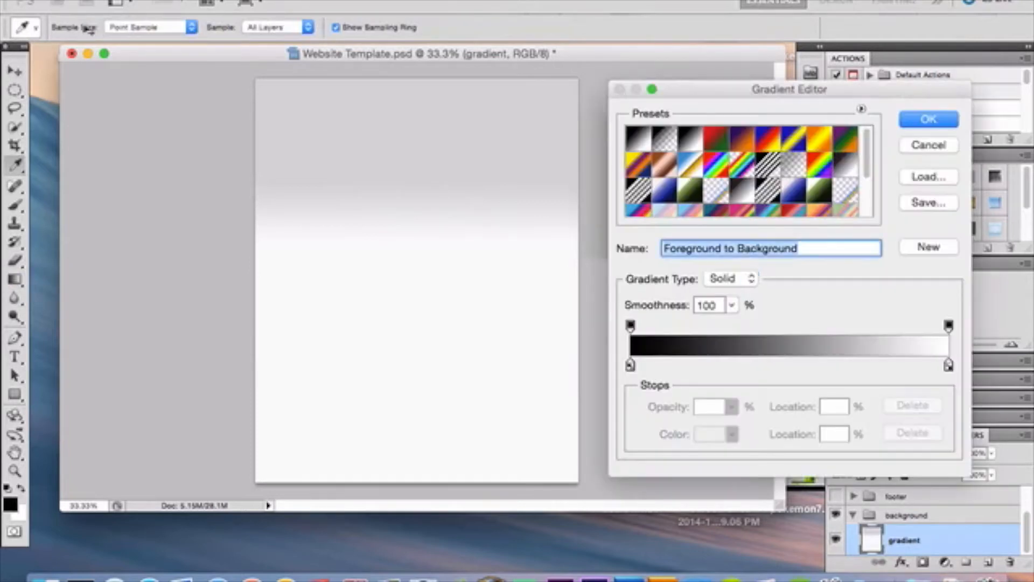
left_click(668, 140)
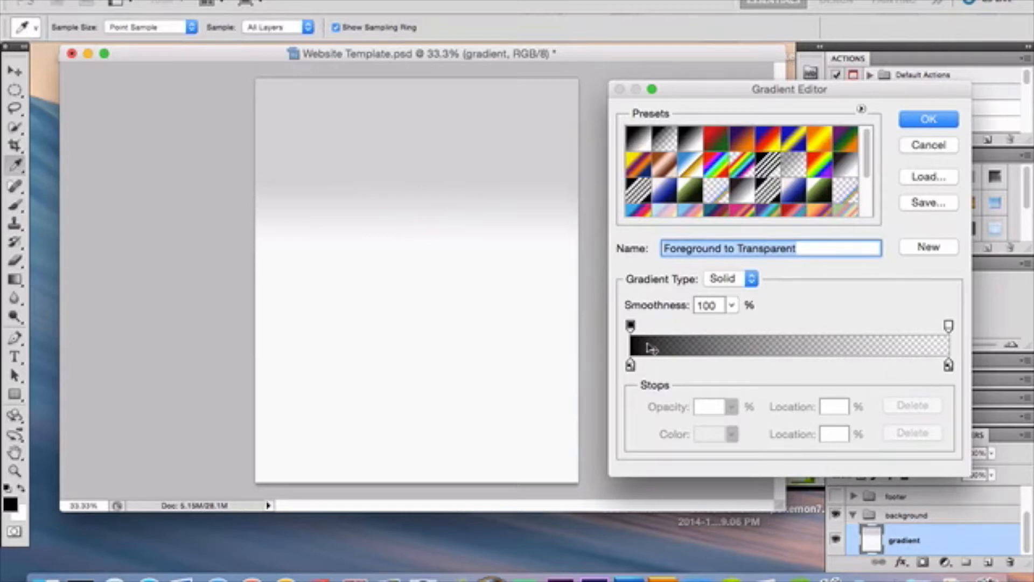
left_click(632, 326)
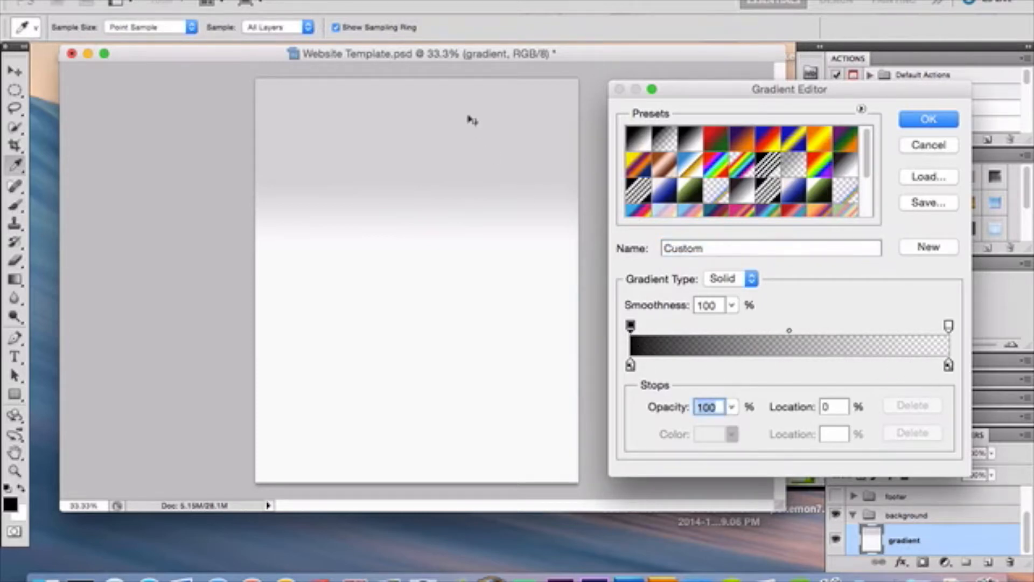
type("22")
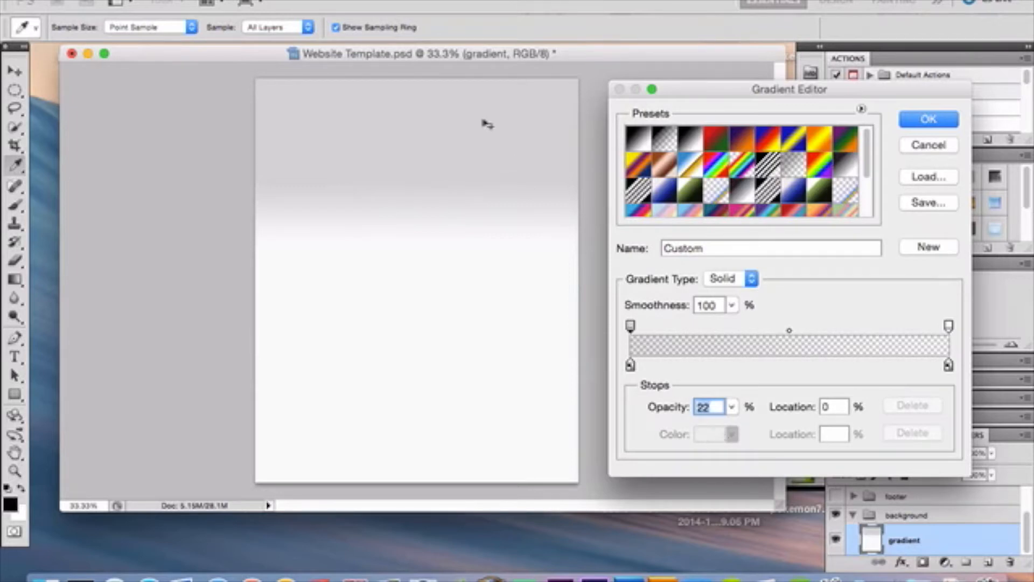
left_click(924, 149)
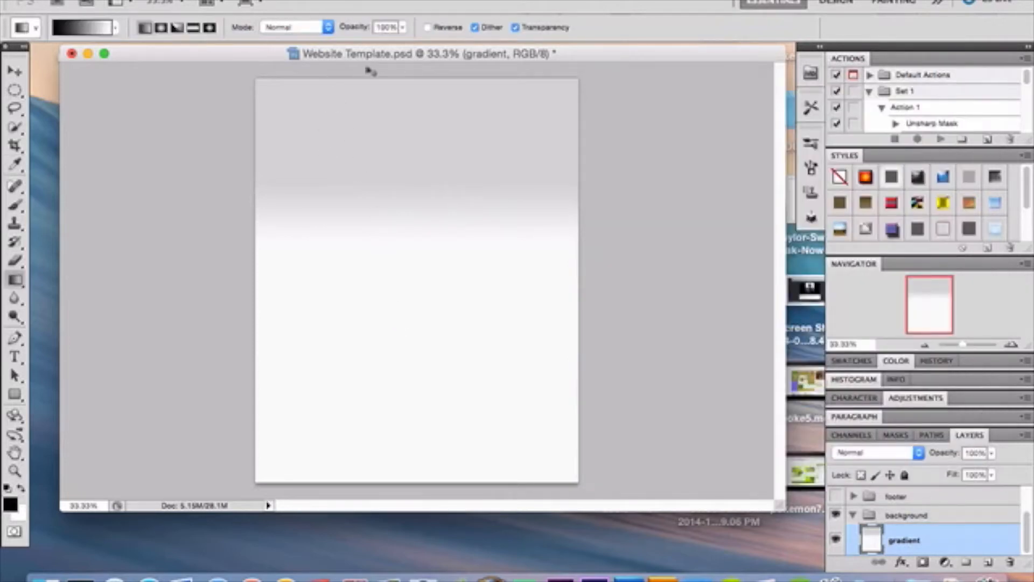
left_click(20, 73)
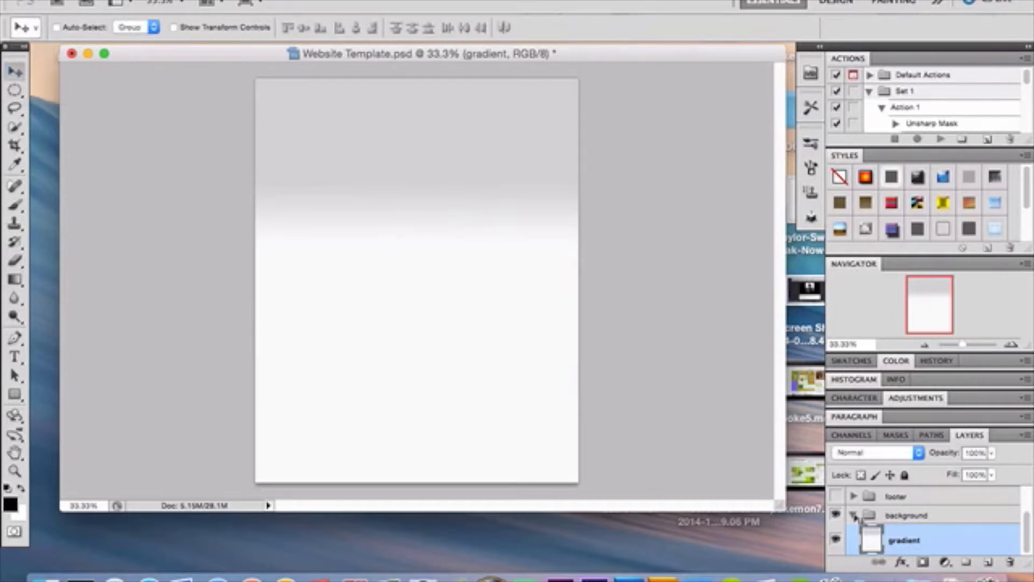
Collapse the background group, expand the header group to review its layers, and make the header visible
left_click(855, 516)
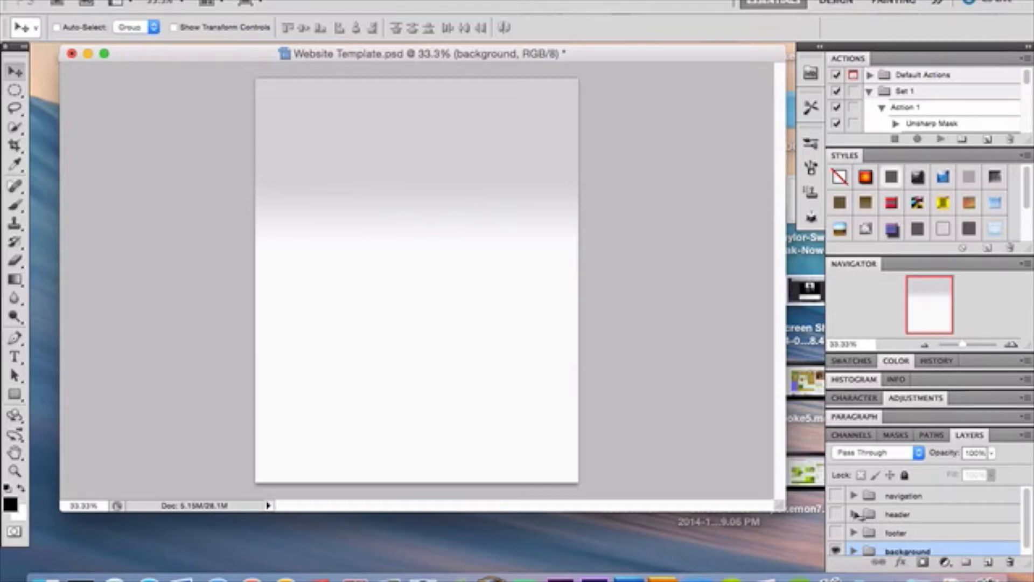
left_click(855, 514)
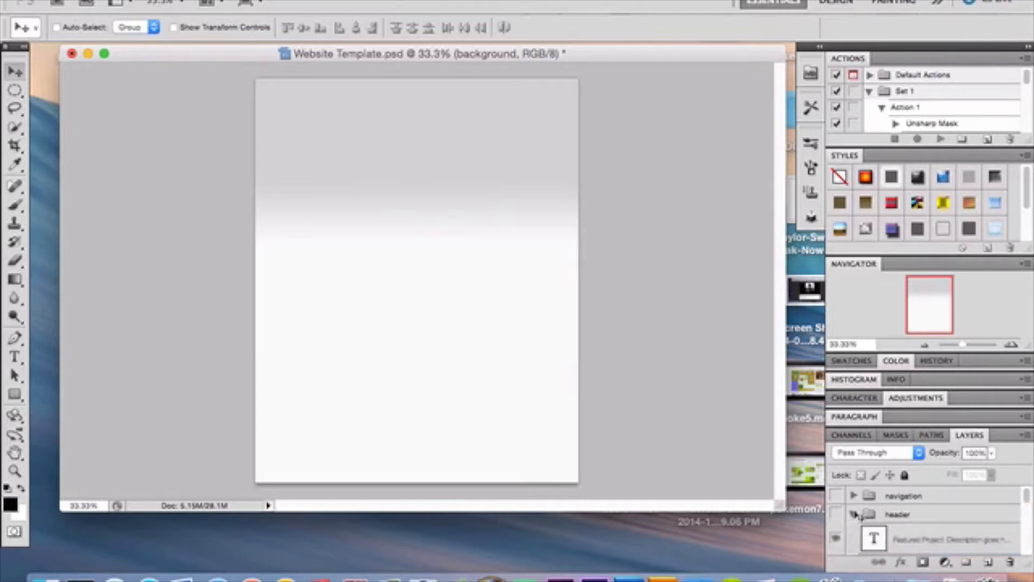
scroll(857, 516, "down", 3)
scroll(858, 516, "down", 6)
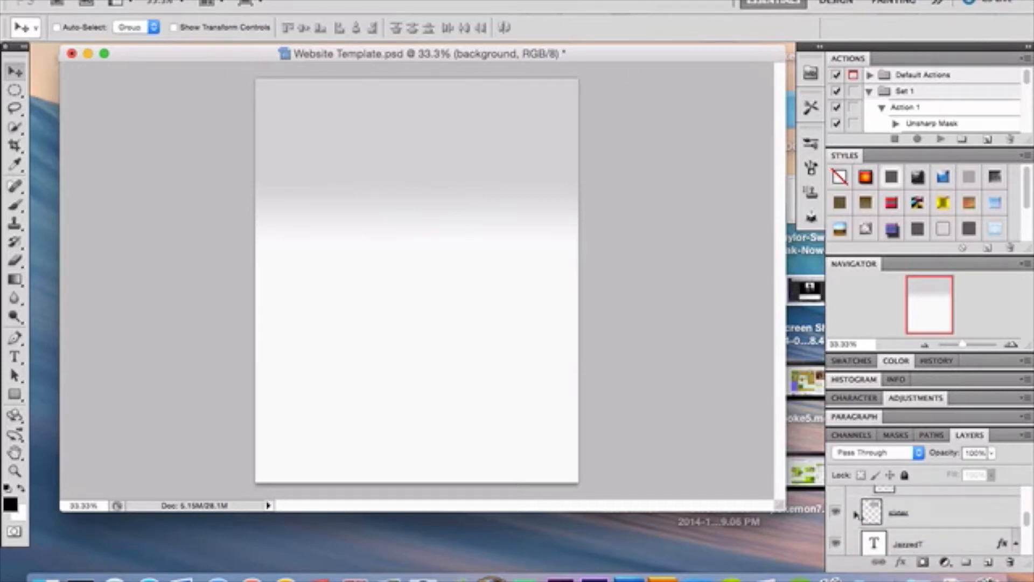
scroll(856, 514, "up", 1)
scroll(856, 515, "up", 2)
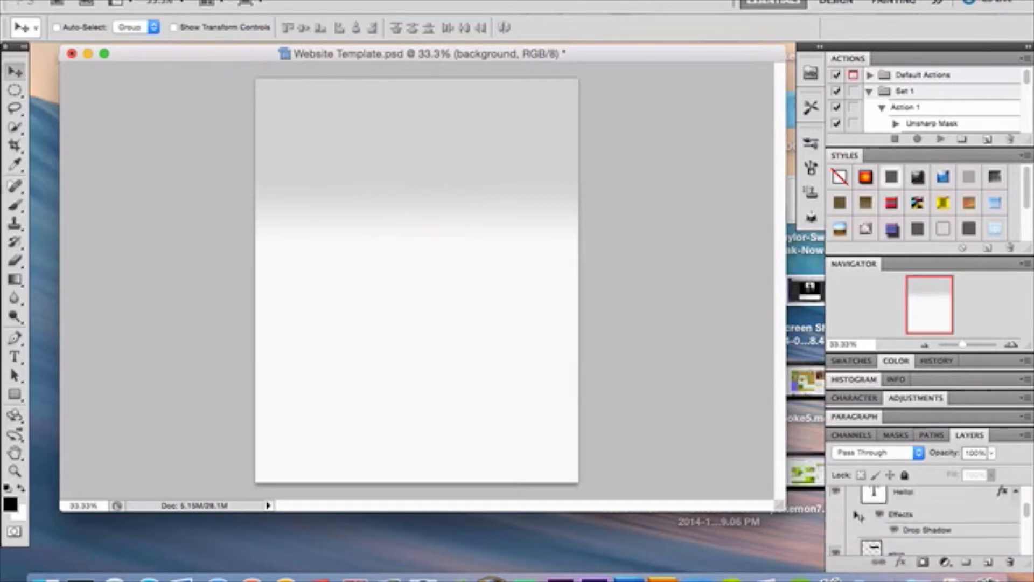
scroll(858, 515, "up", 5)
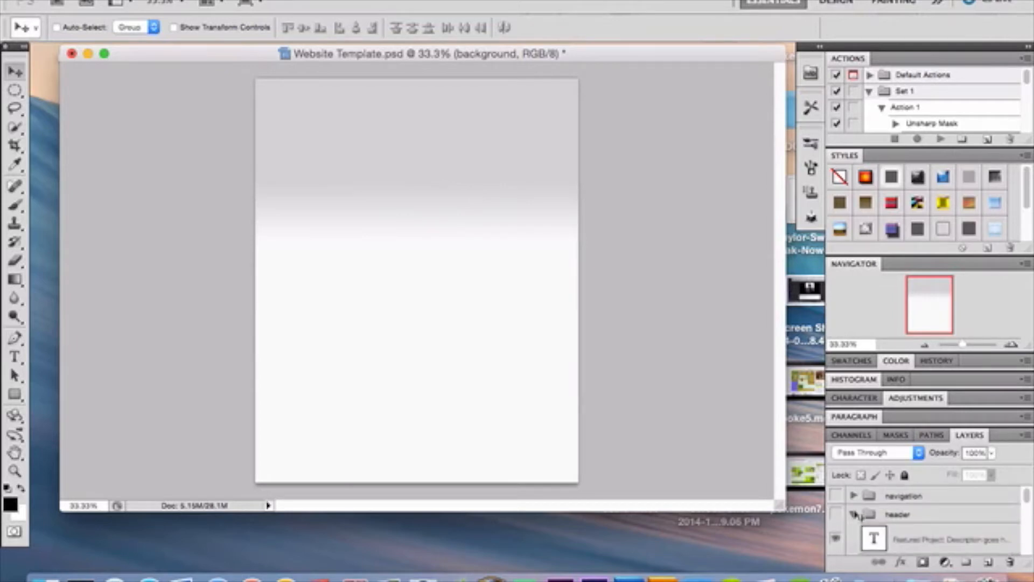
left_click(836, 514)
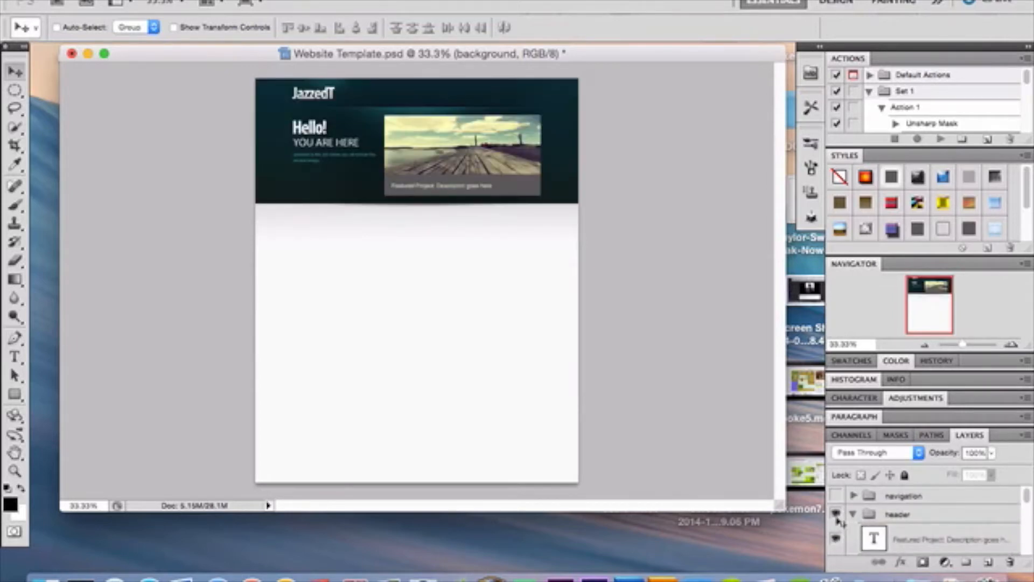
Hide the Featured Project, YOU ARE HERE and welcome text layers in the header group
left_click(1013, 347)
left_click(1013, 346)
scroll(512, 349, "up", 5)
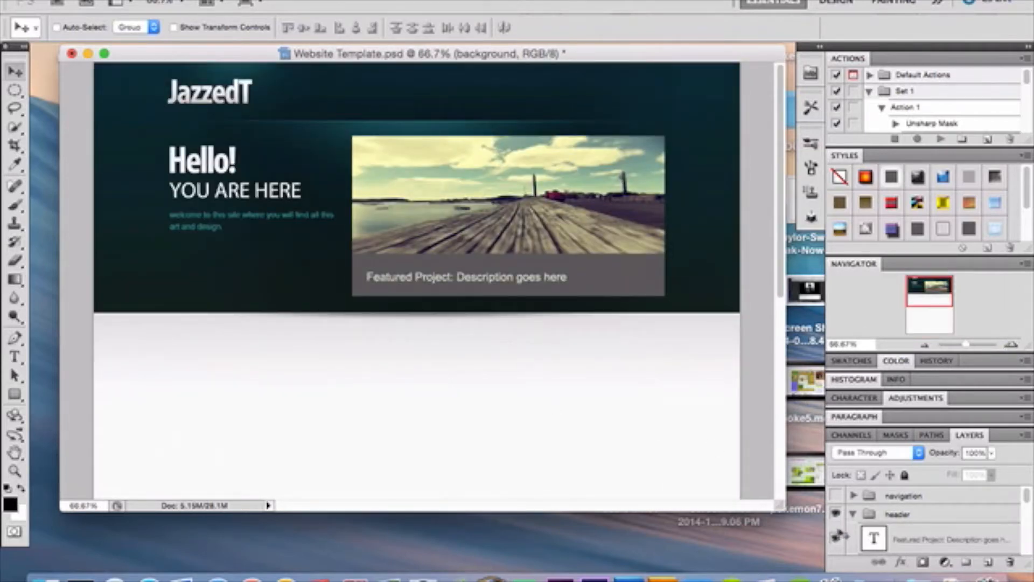
left_click(837, 540)
scroll(840, 541, "down", 3)
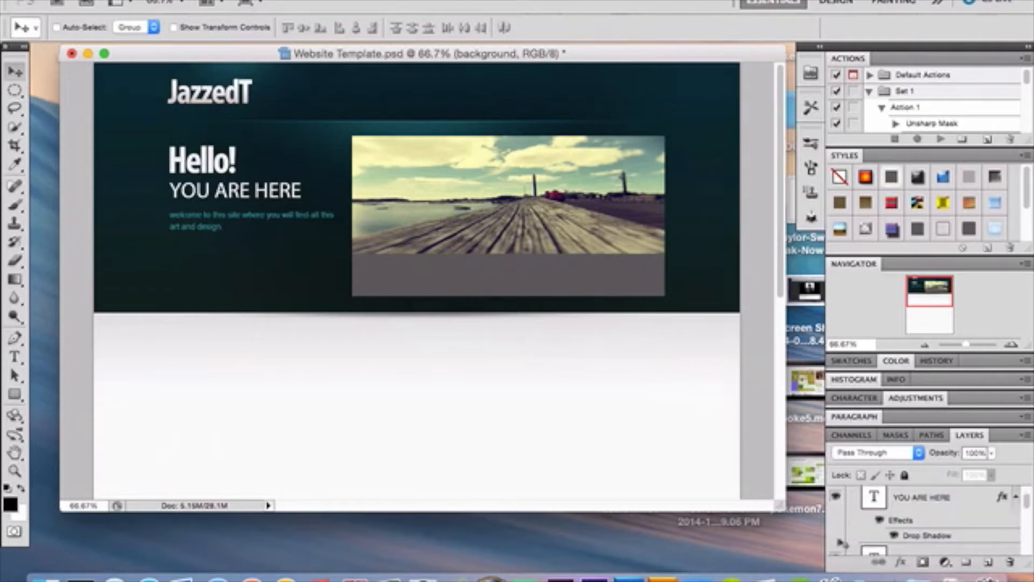
left_click(838, 493)
scroll(844, 500, "down", 1)
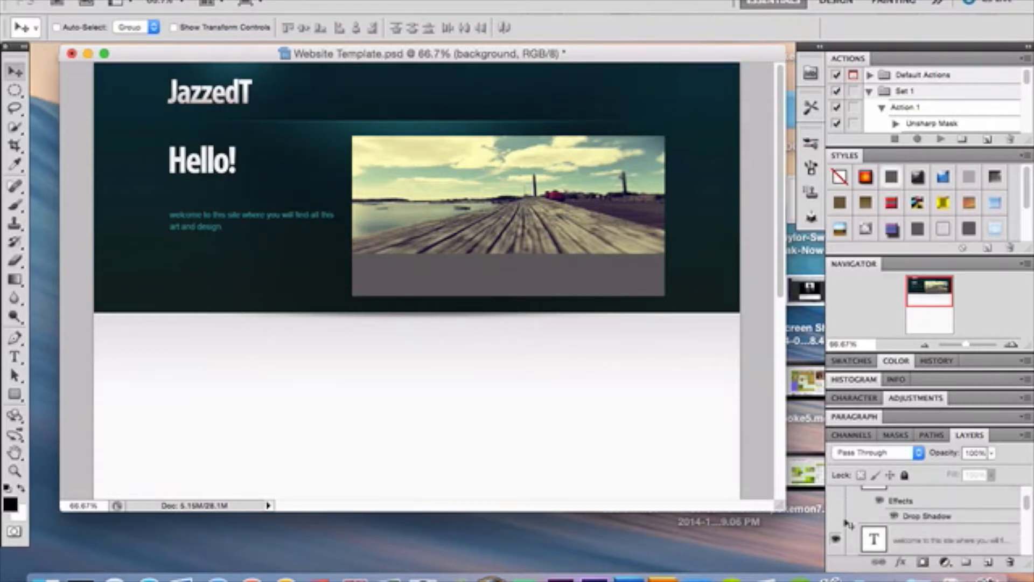
left_click(852, 539)
left_click(838, 539)
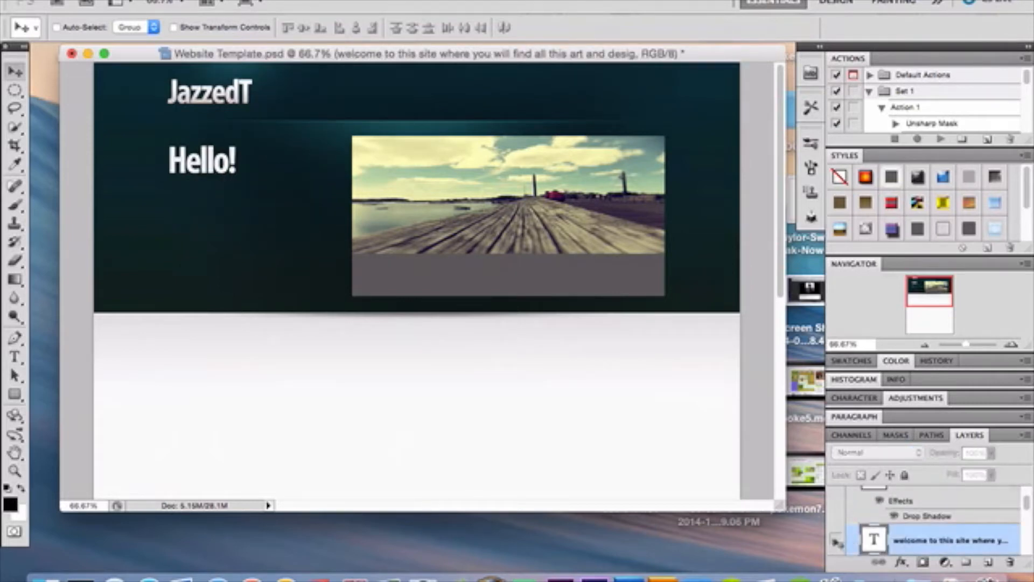
Hide the Hello!, strip, Layer 7, slider, JazzedT and pattern layers, keeping header bg and logo highlight visible
scroll(838, 541, "up", 2)
scroll(839, 532, "up", 1)
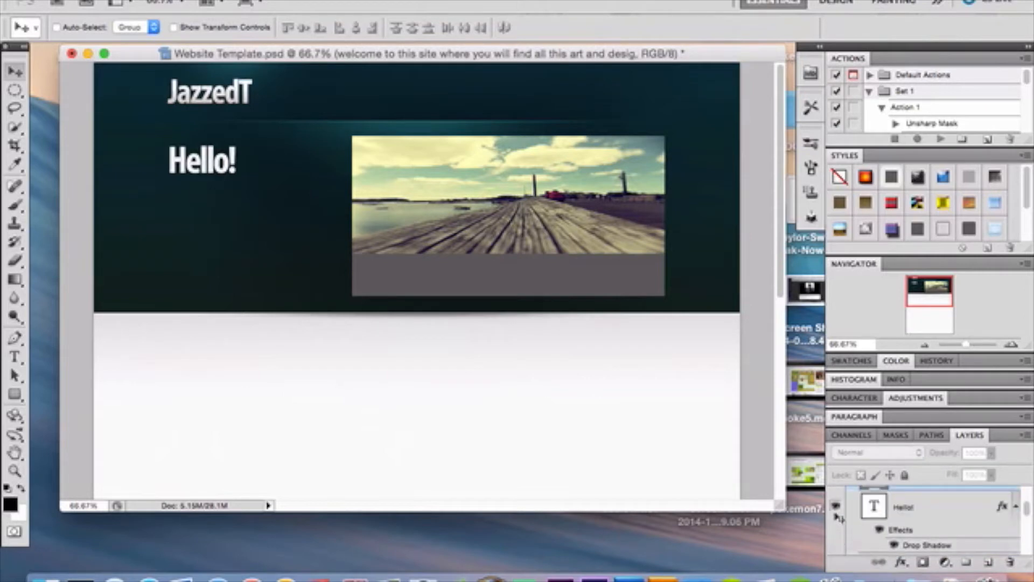
left_click(835, 507)
scroll(839, 518, "down", 3)
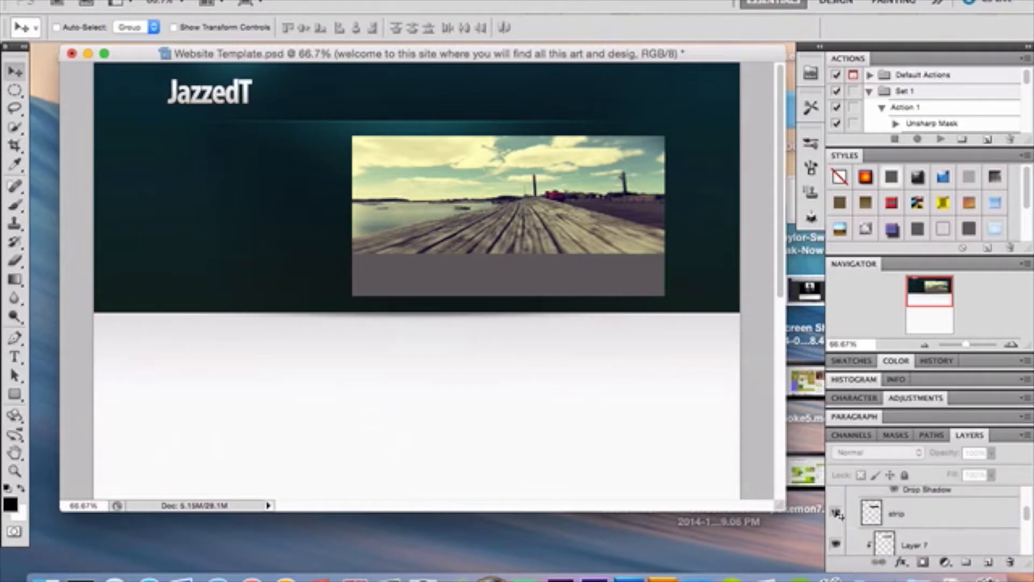
scroll(837, 516, "down", 2)
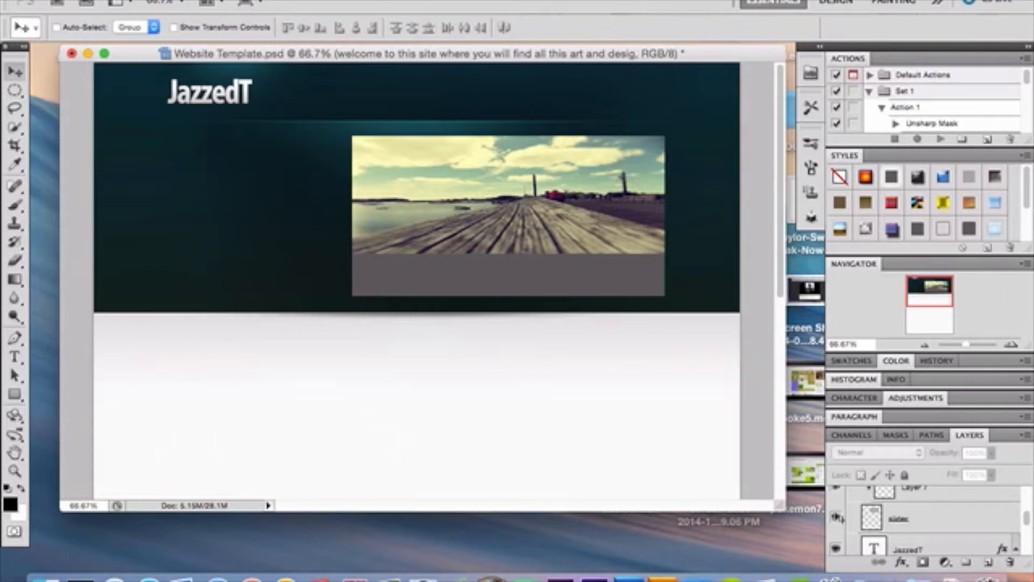
left_click(836, 548)
scroll(837, 548, "down", 3)
scroll(842, 548, "up", 5)
scroll(843, 550, "down", 2)
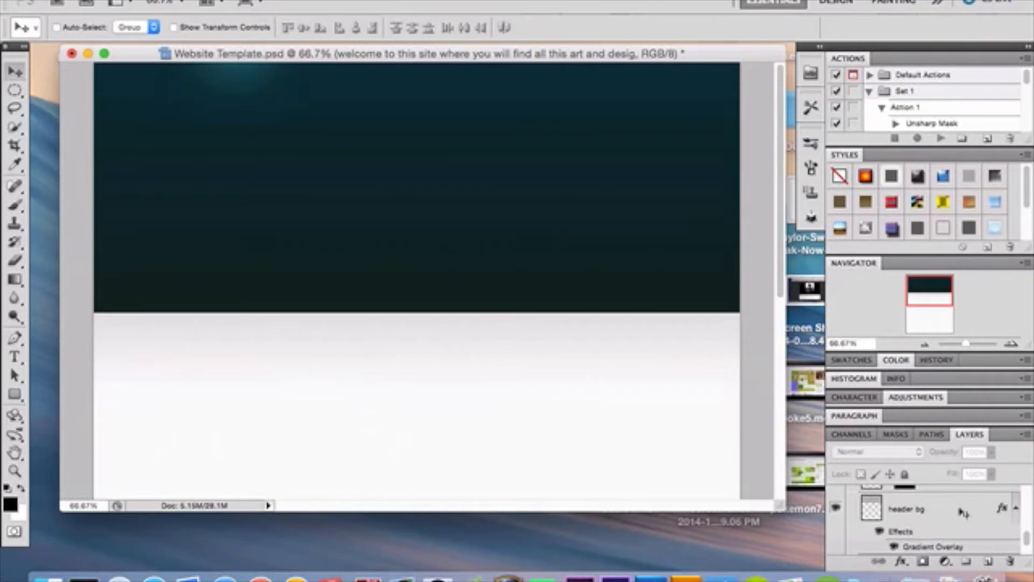
scroll(964, 514, "up", 4)
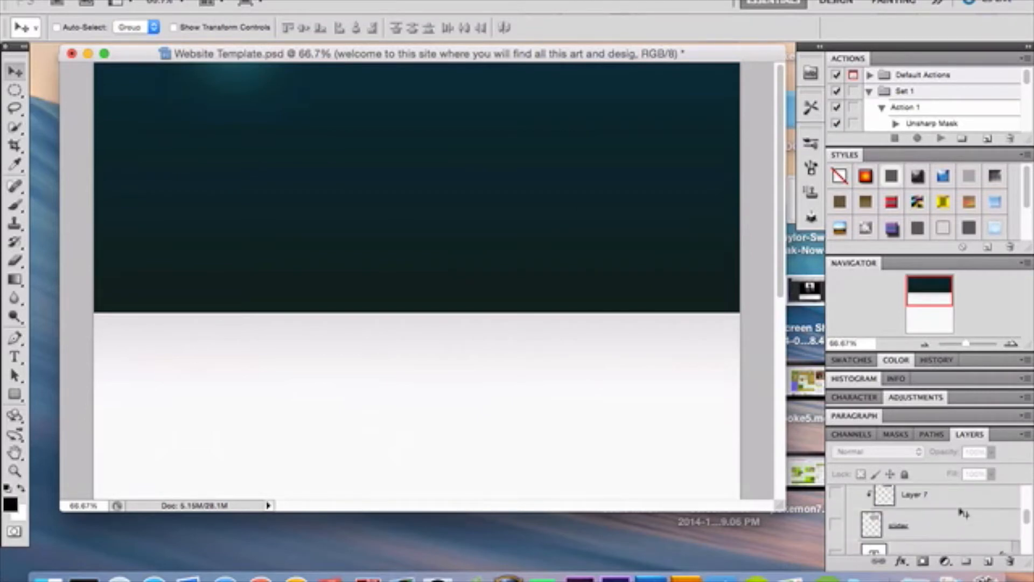
scroll(932, 537, "down", 5)
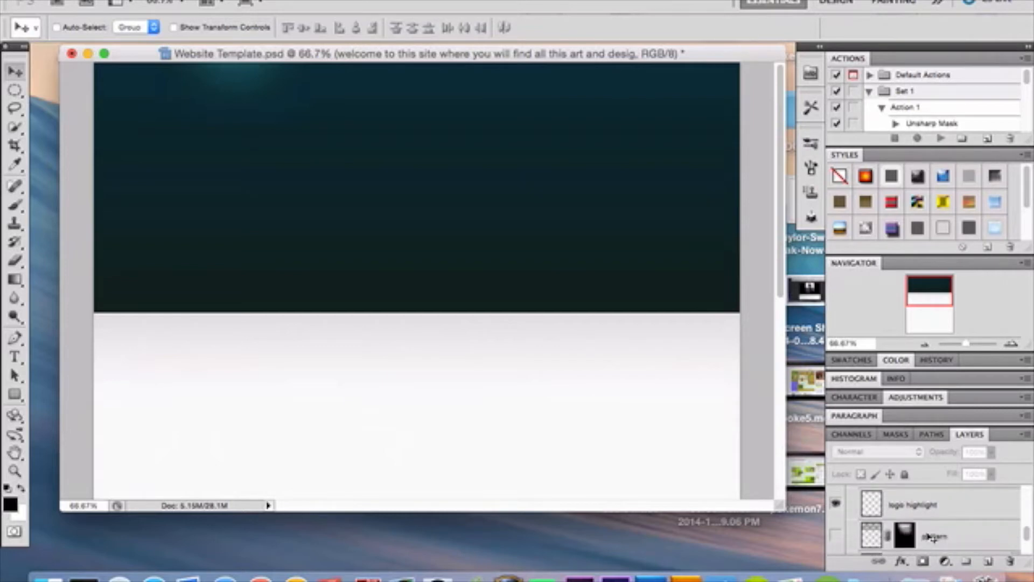
scroll(933, 537, "down", 2)
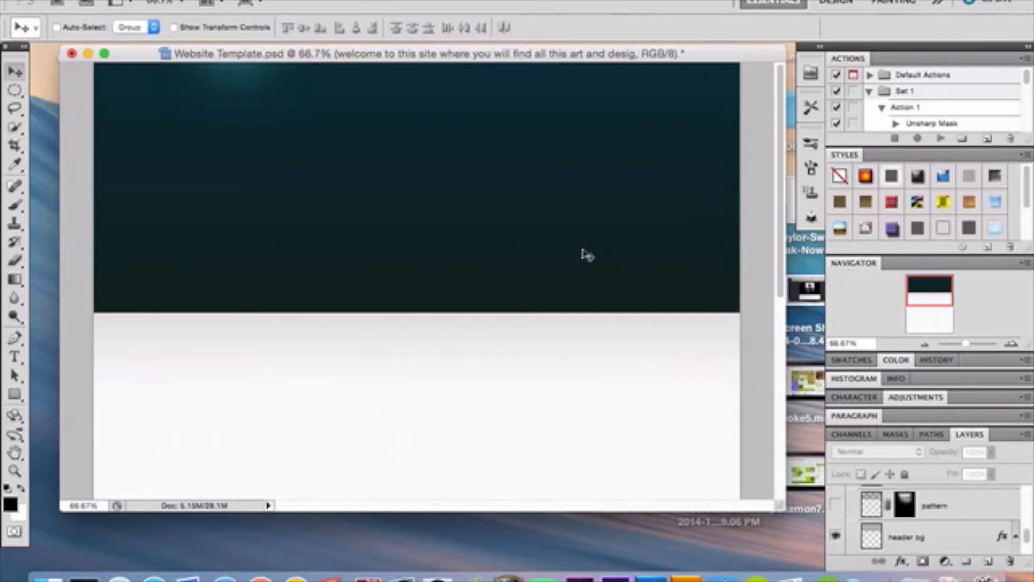
left_click(215, 5)
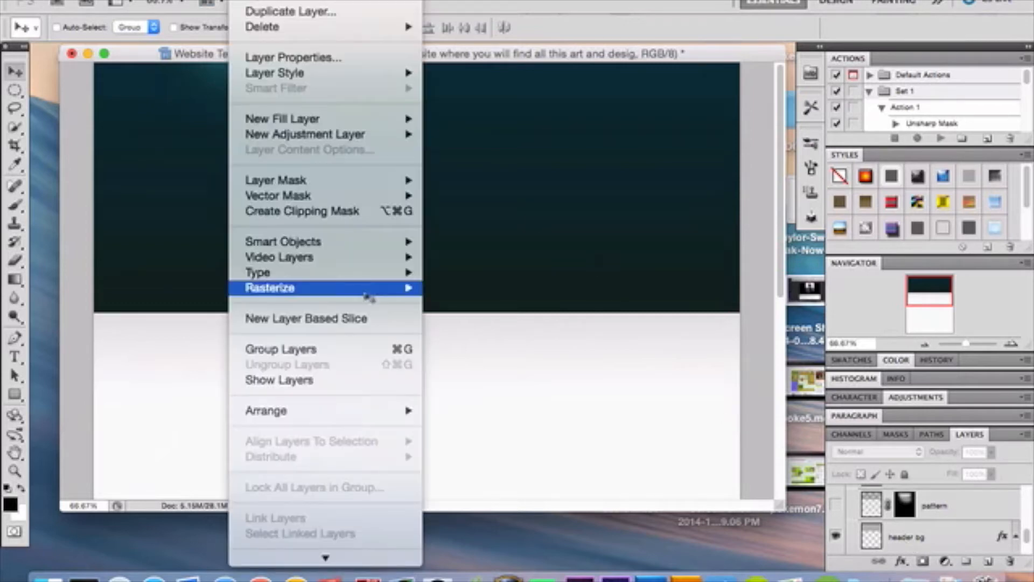
mouse_move(389, 124)
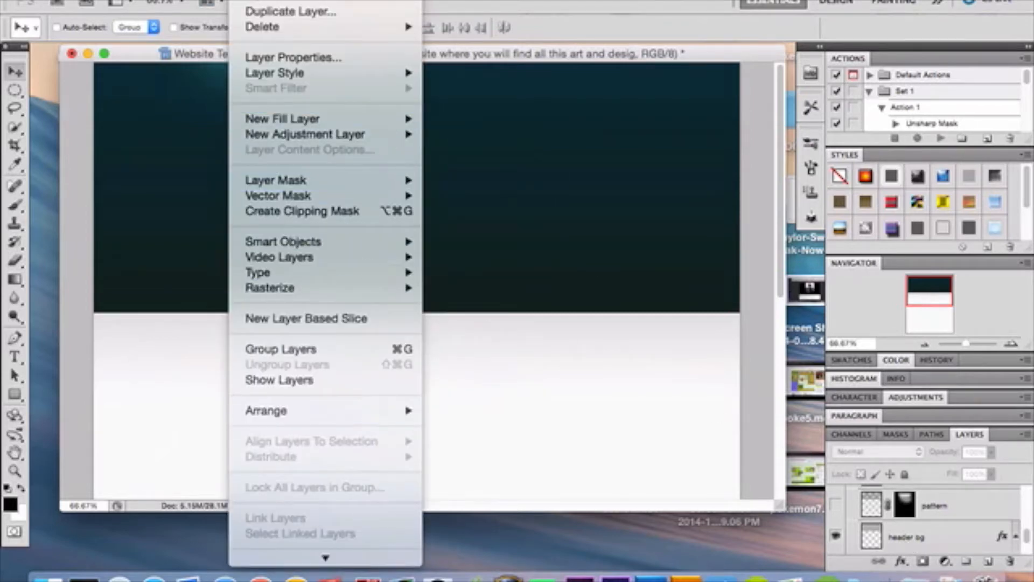
mouse_move(330, 561)
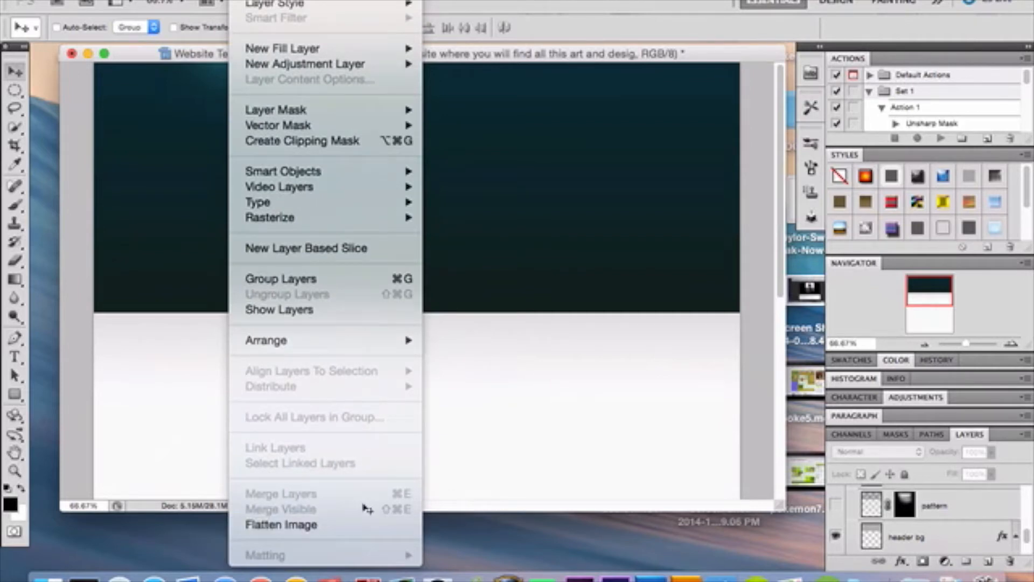
left_click(586, 329)
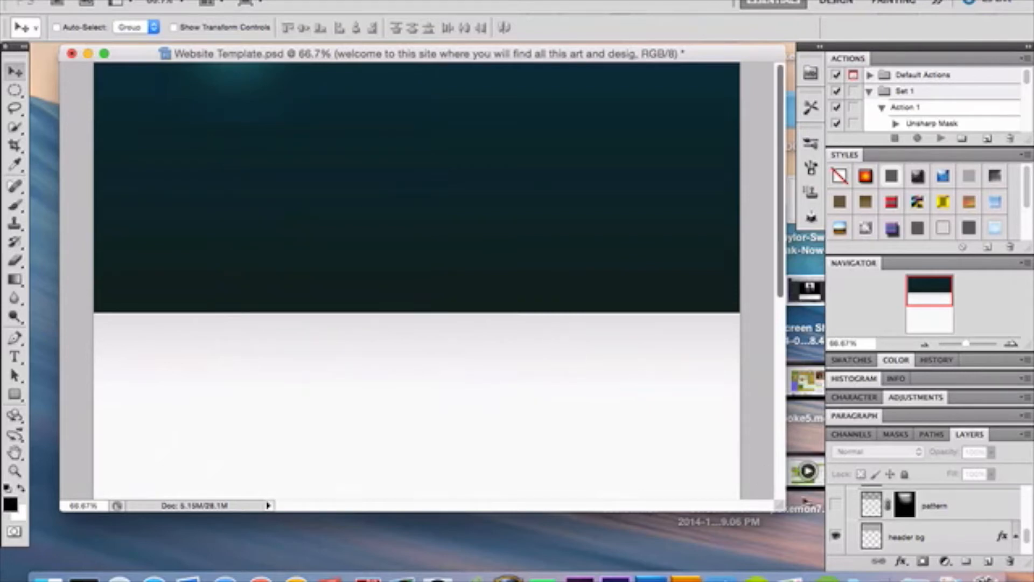
Open the layer style settings of the header bg layer
scroll(907, 531, "down", 3)
scroll(910, 530, "up", 2)
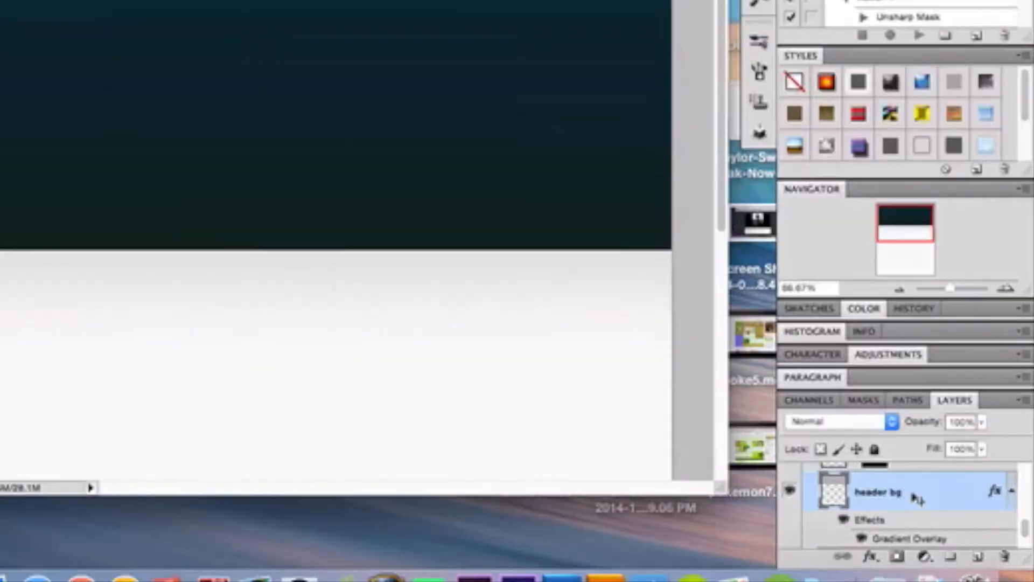
double_click(939, 515)
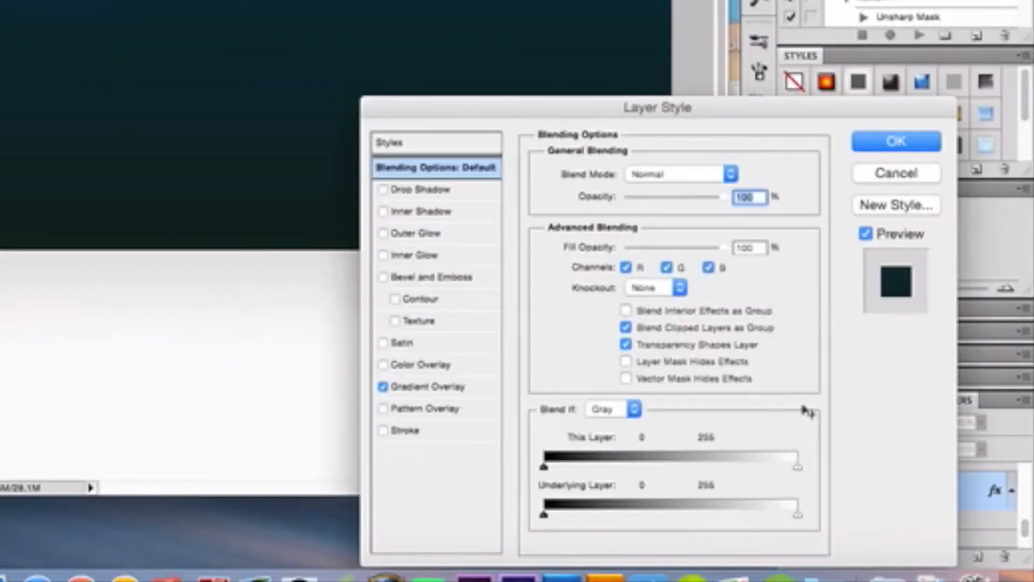
left_click_drag(749, 108, 1008, 70)
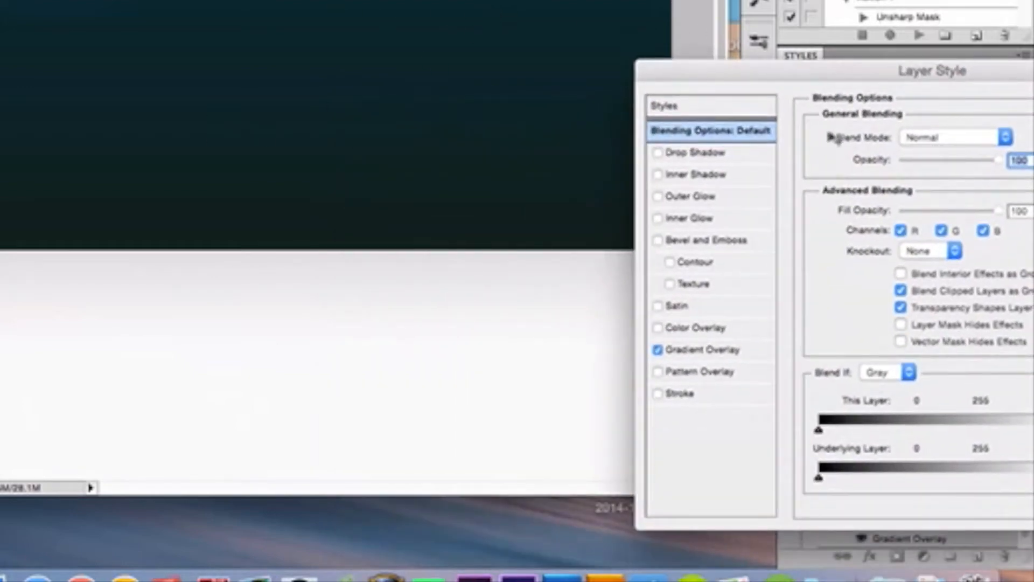
left_click_drag(814, 80, 544, 20)
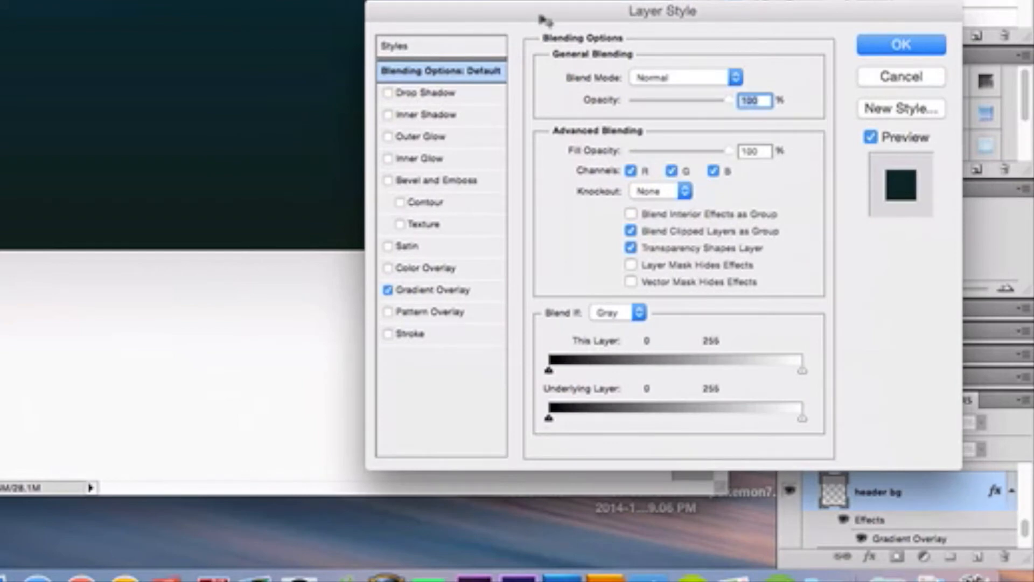
Examine the header bg layer's Gradient Overlay and the colour of its gradient's first stop
left_click(454, 293)
left_click(649, 122)
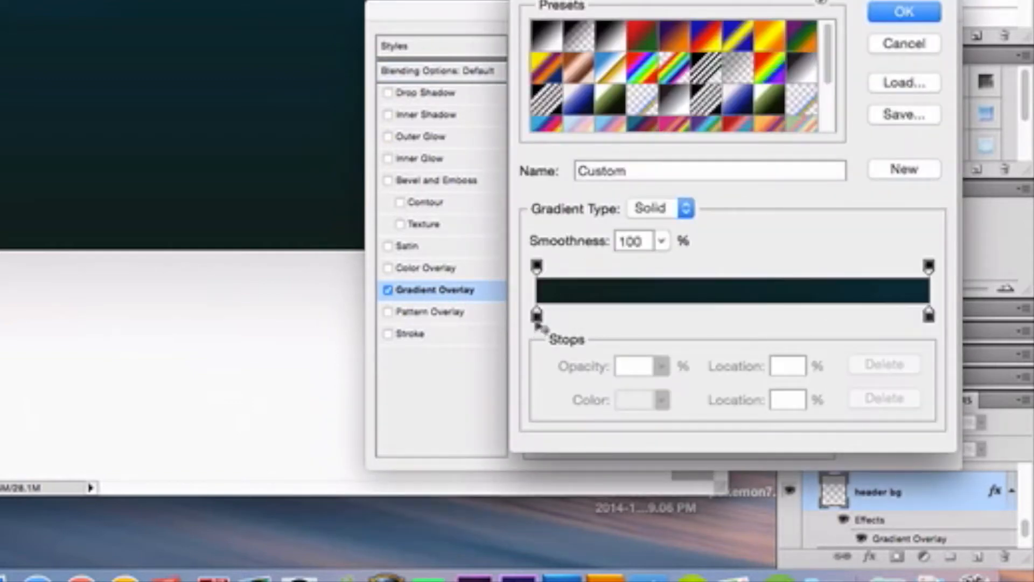
left_click(537, 315)
left_click(634, 401)
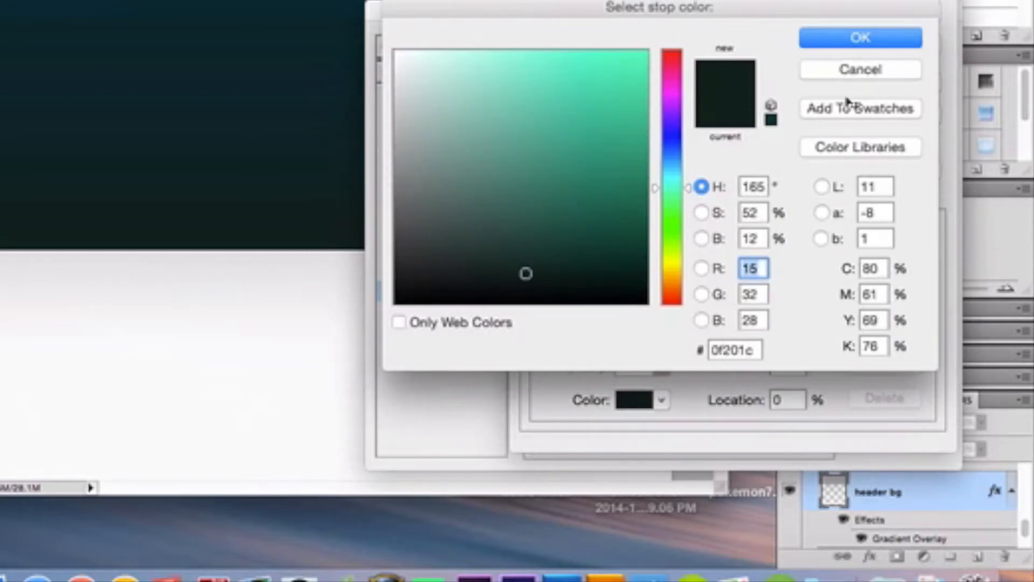
left_click(912, 40)
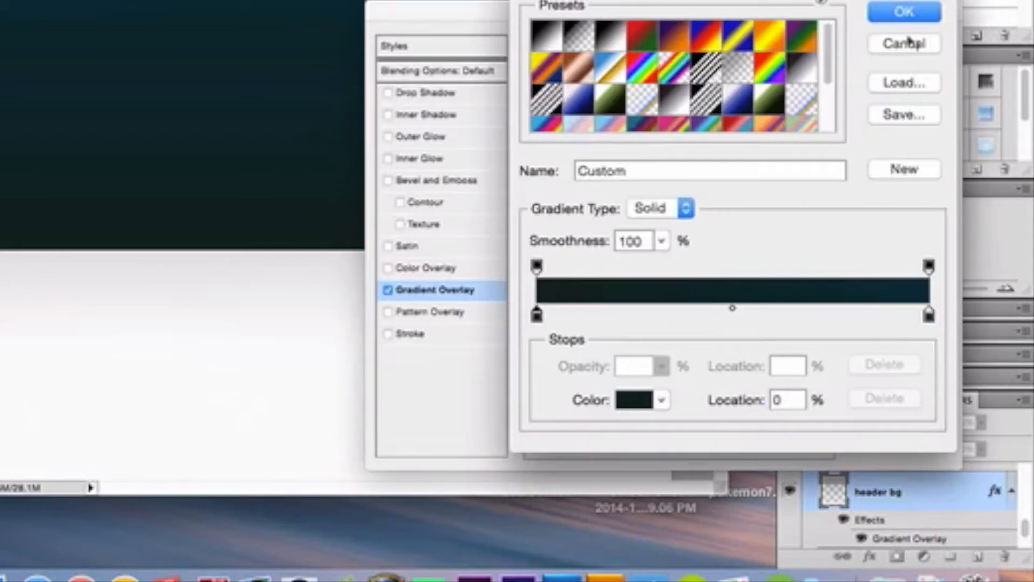
Examine the colour of the last stop in the header bg layer's overlay gradient and close the settings
left_click(928, 316)
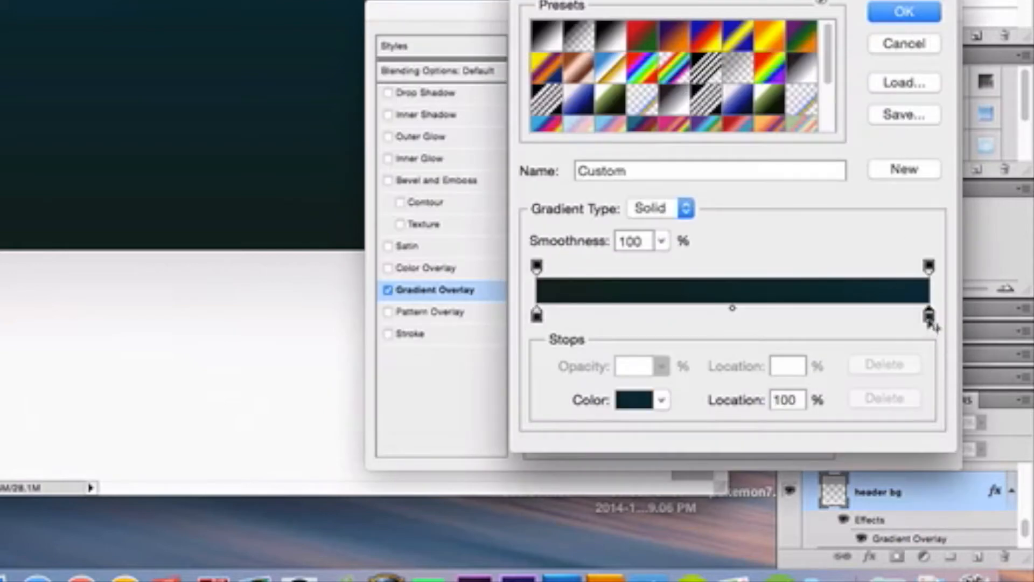
left_click(646, 405)
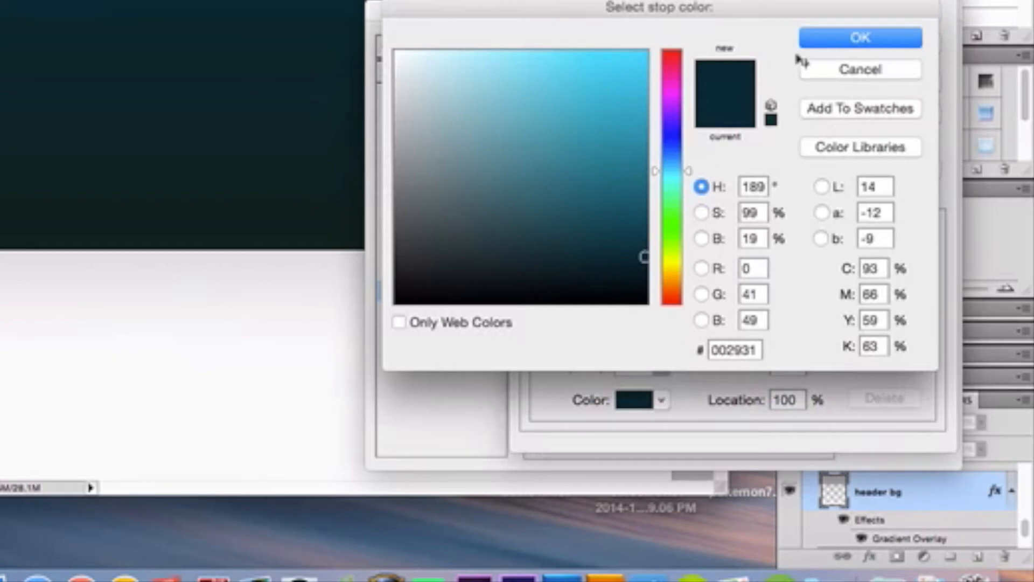
left_click(836, 47)
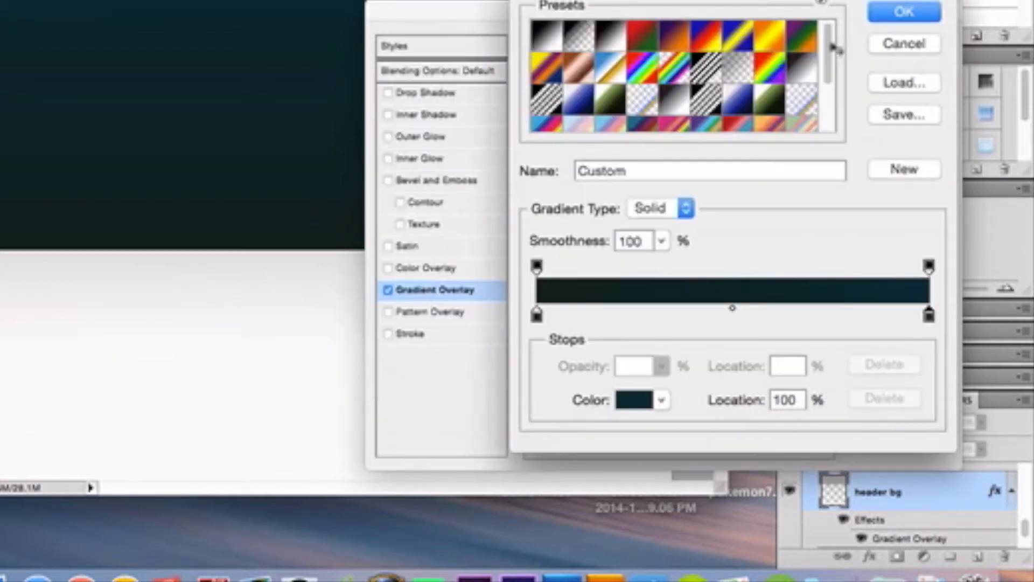
left_click(907, 15)
left_click(879, 52)
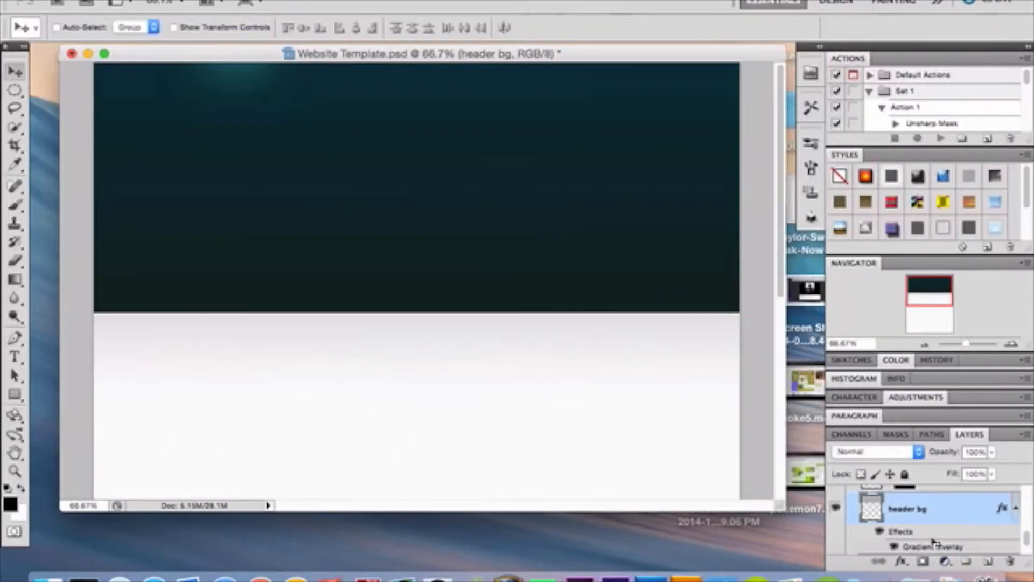
Reopen the header bg layer's style settings and examine the Gradient Overlay's style, angle and scale
scroll(915, 533, "down", 2)
scroll(936, 542, "up", 3)
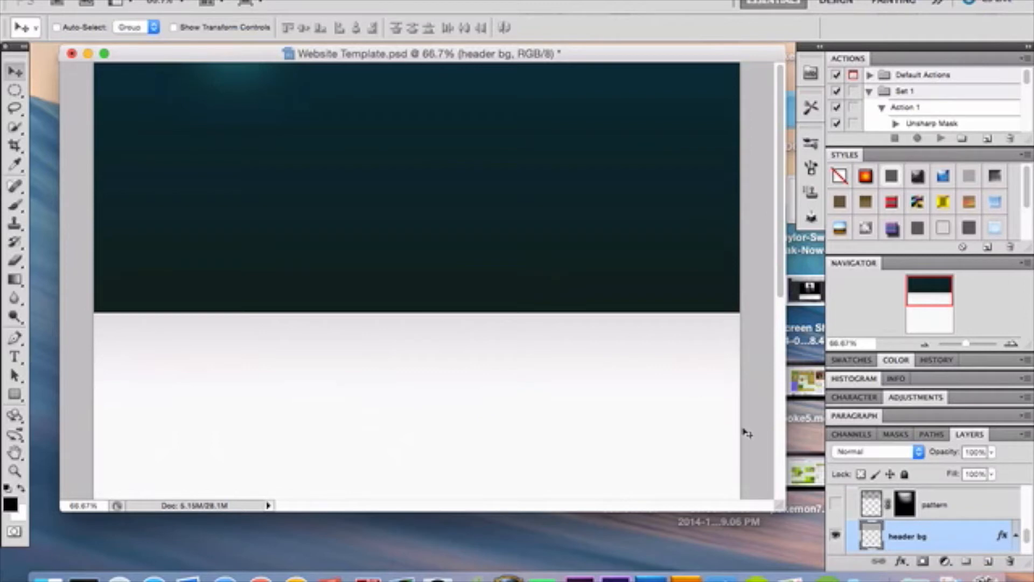
double_click(946, 533)
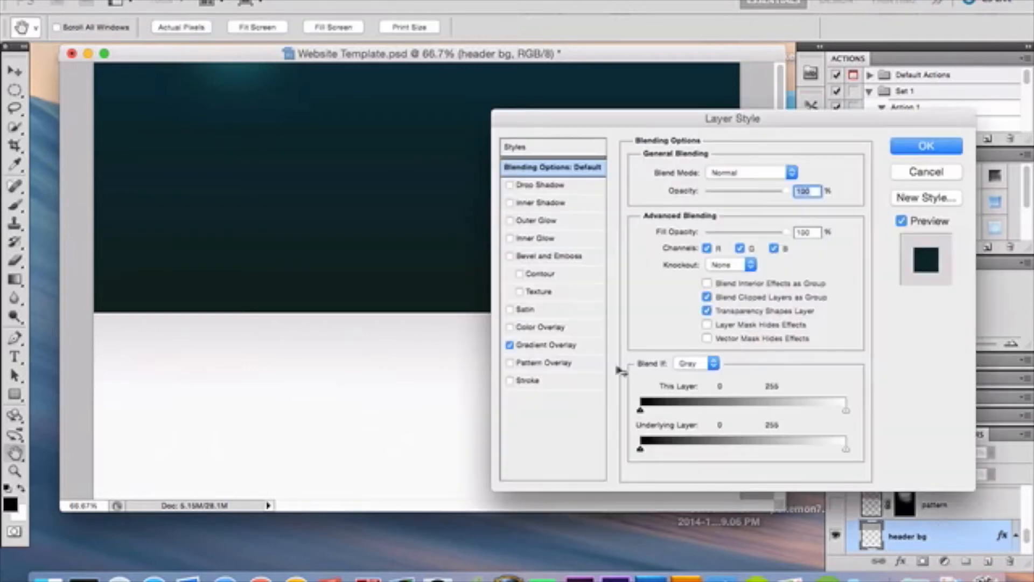
left_click(574, 343)
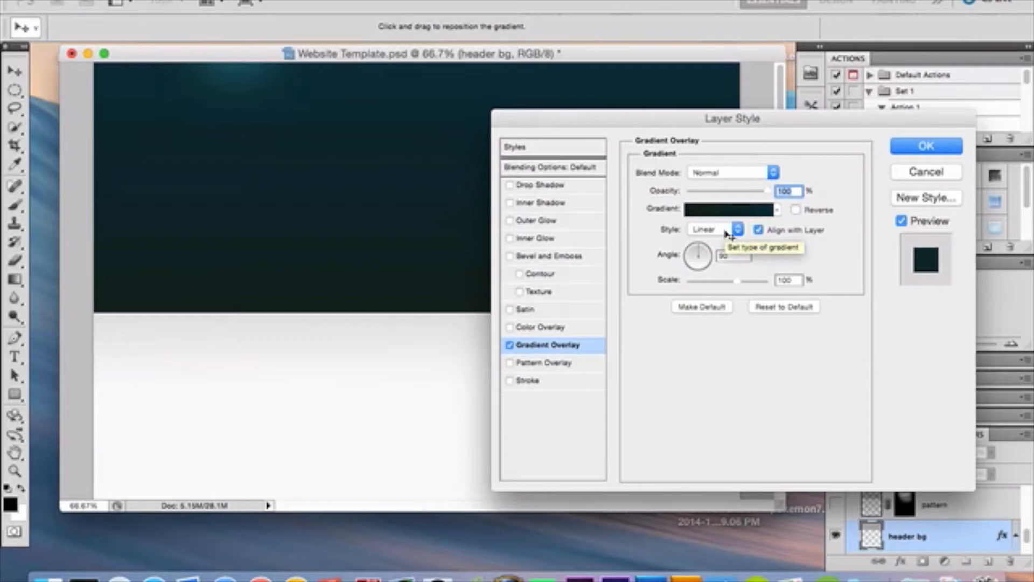
left_click(922, 146)
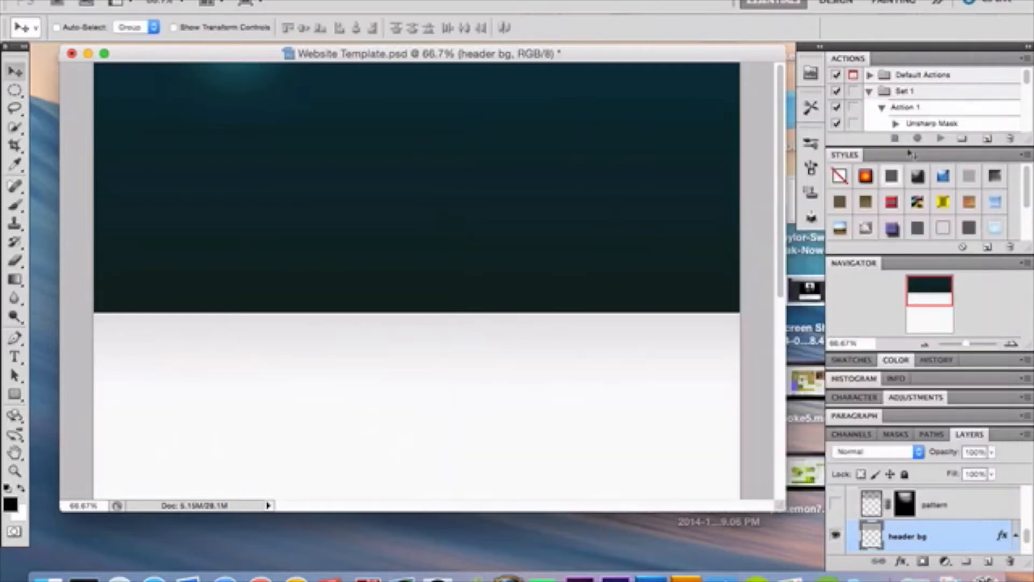
Select the Brush tool and set its soft round brush size to 226 px
scroll(928, 540, "up", 3)
scroll(928, 541, "down", 3)
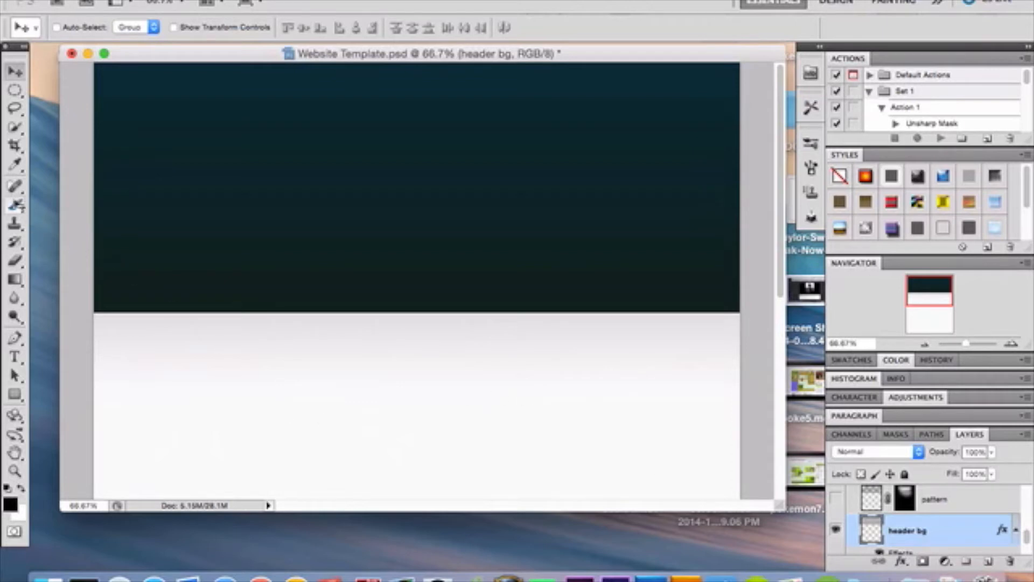
left_click(15, 205)
left_click(75, 30)
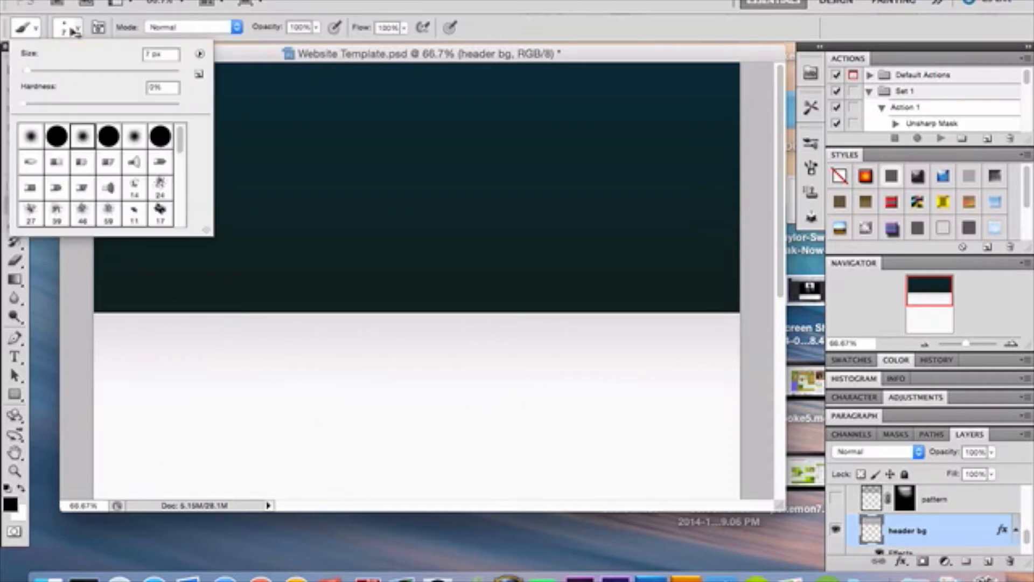
left_click(75, 32)
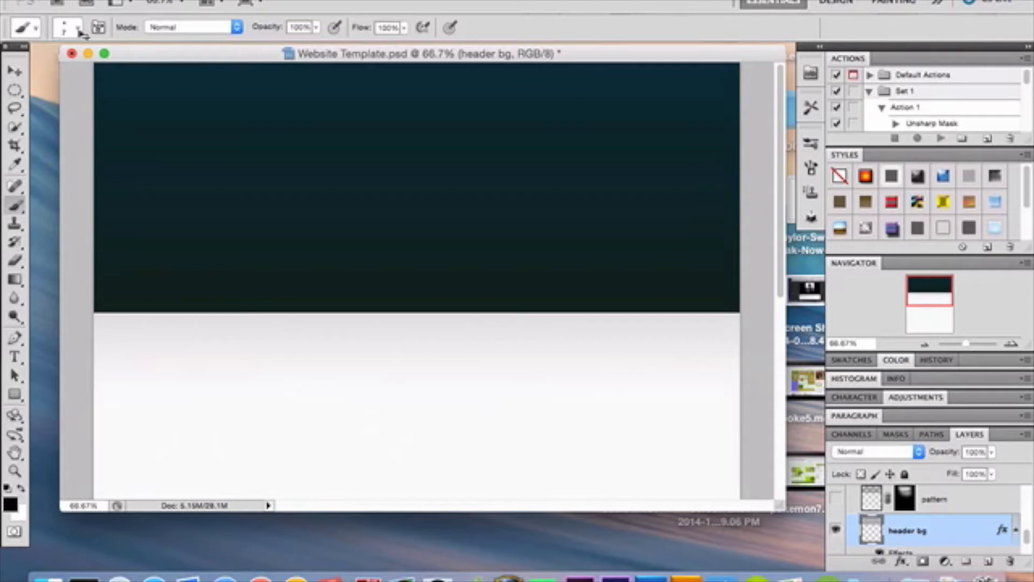
left_click(78, 30)
left_click(141, 71)
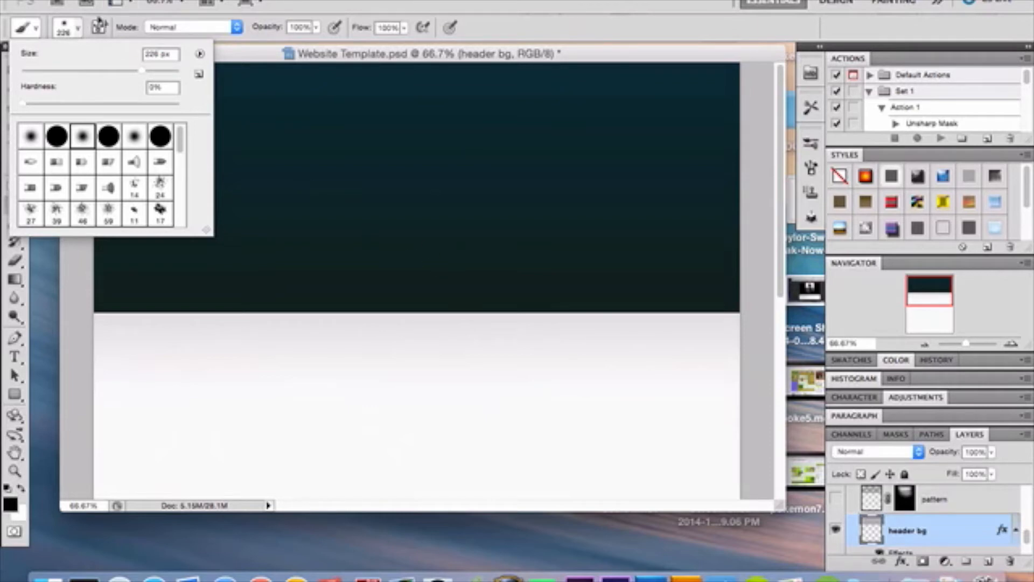
left_click(81, 30)
Make the logo highlight layer visible and select it
scroll(911, 547, "up", 3)
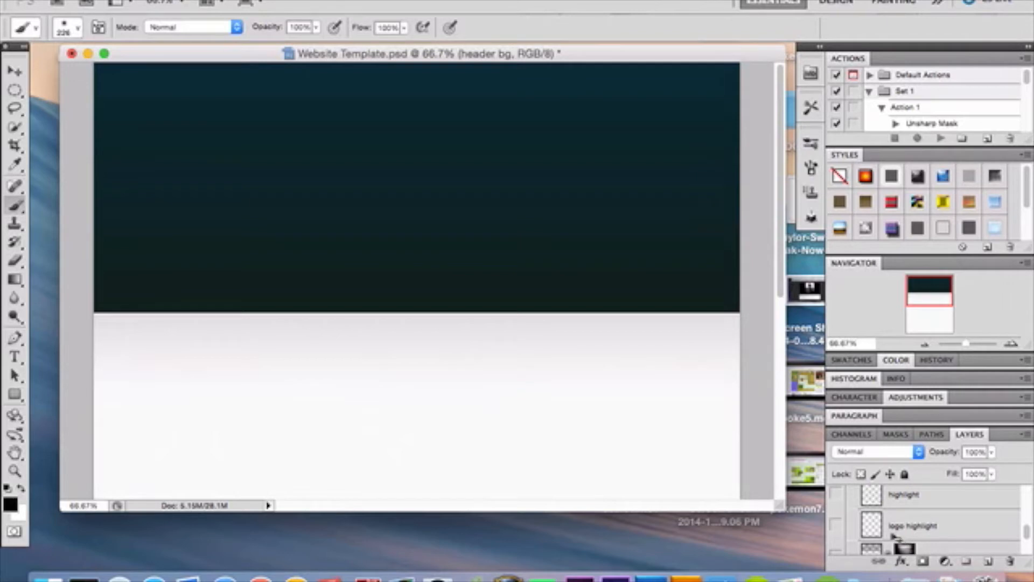
left_click(838, 526)
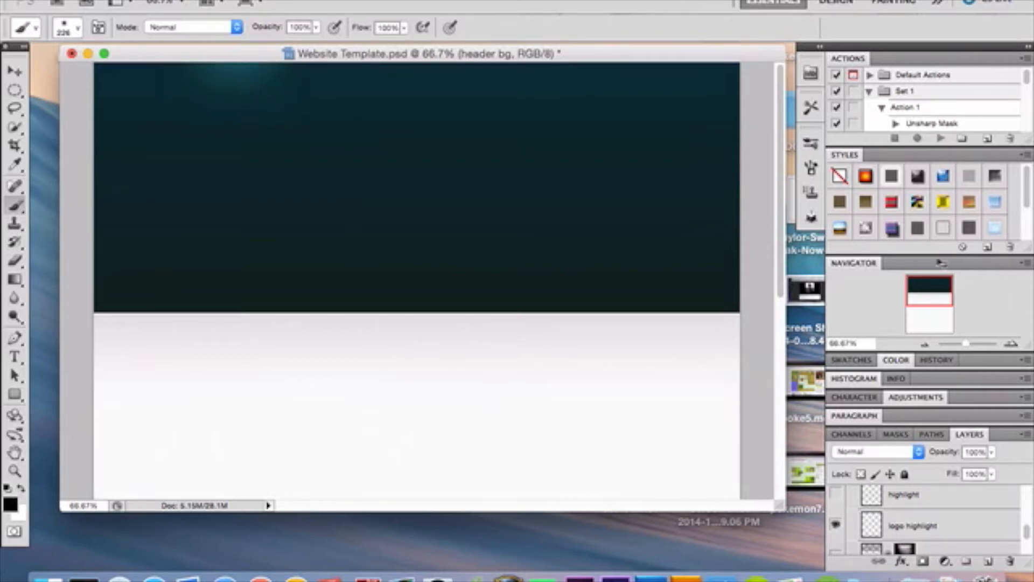
left_click(916, 522)
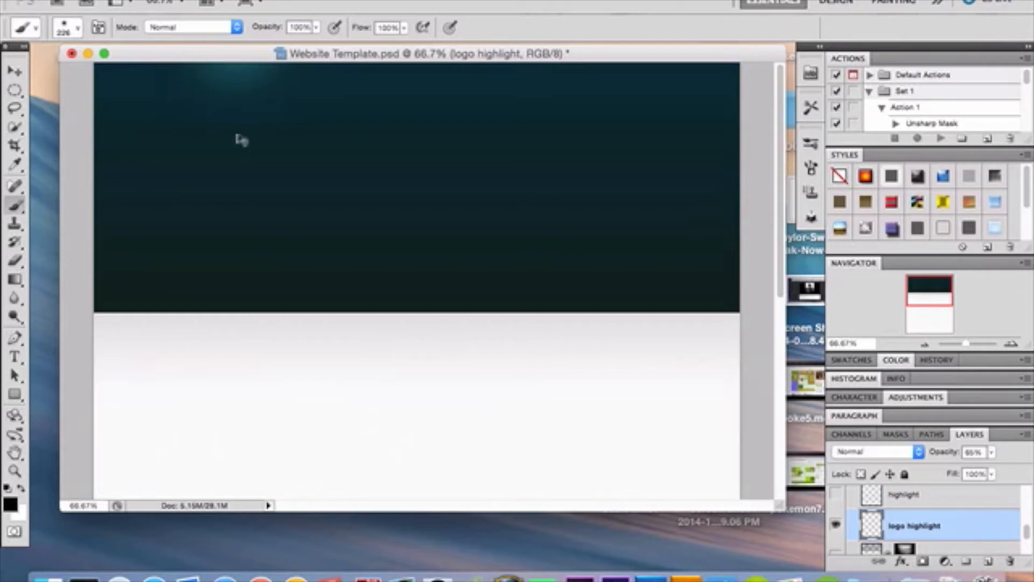
Show the highlight layer and shift the logo highlight glow slightly to the left in the header
left_click(15, 71)
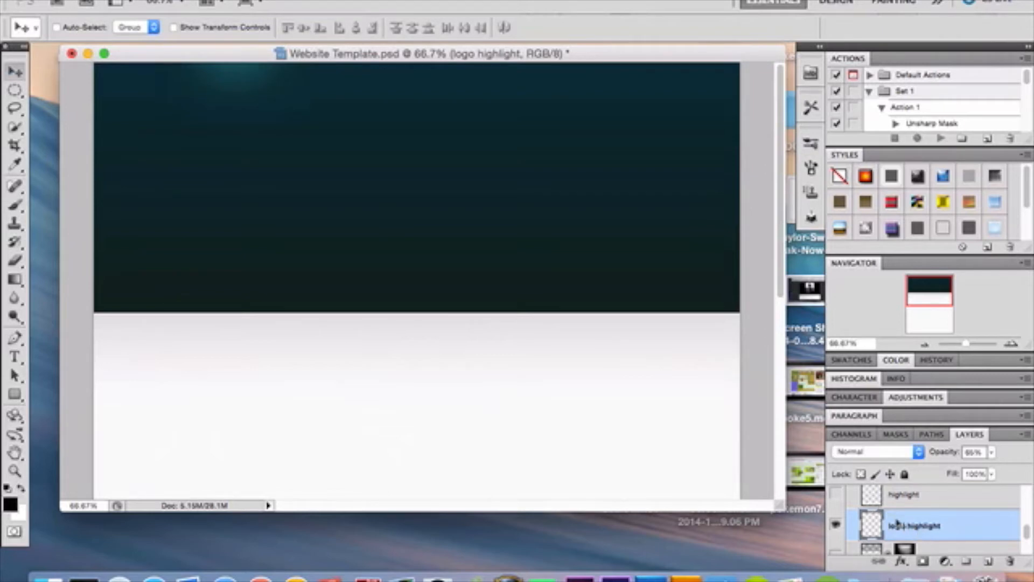
left_click(837, 494)
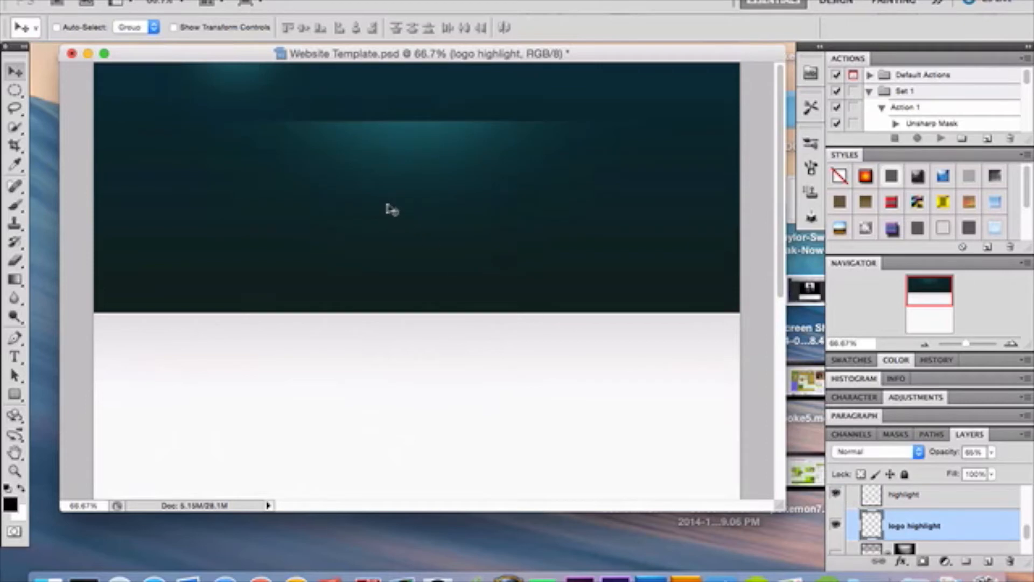
left_click_drag(347, 233, 330, 153)
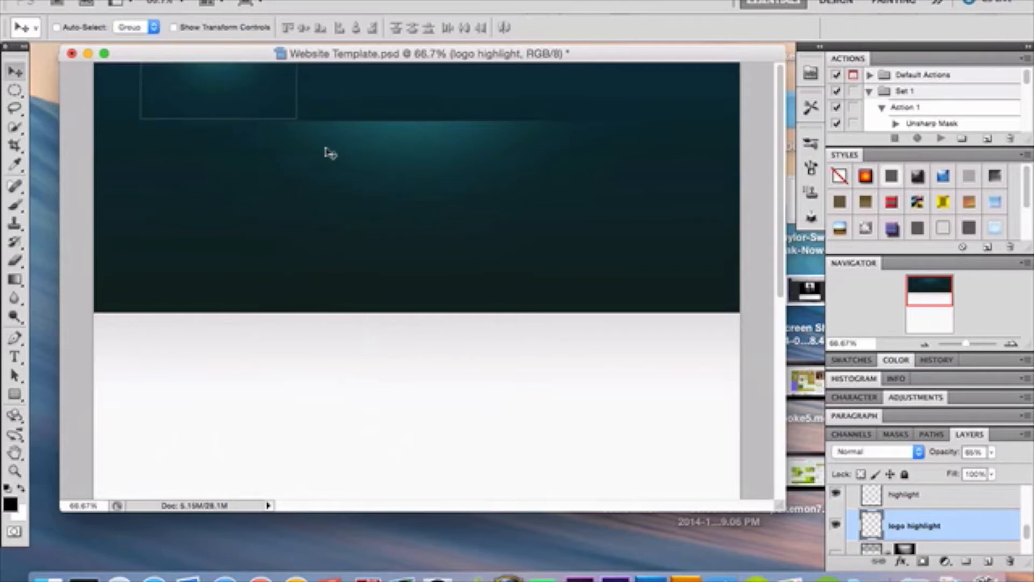
Select the highlight layer and move its wide glow slightly down within the header
left_click(937, 500)
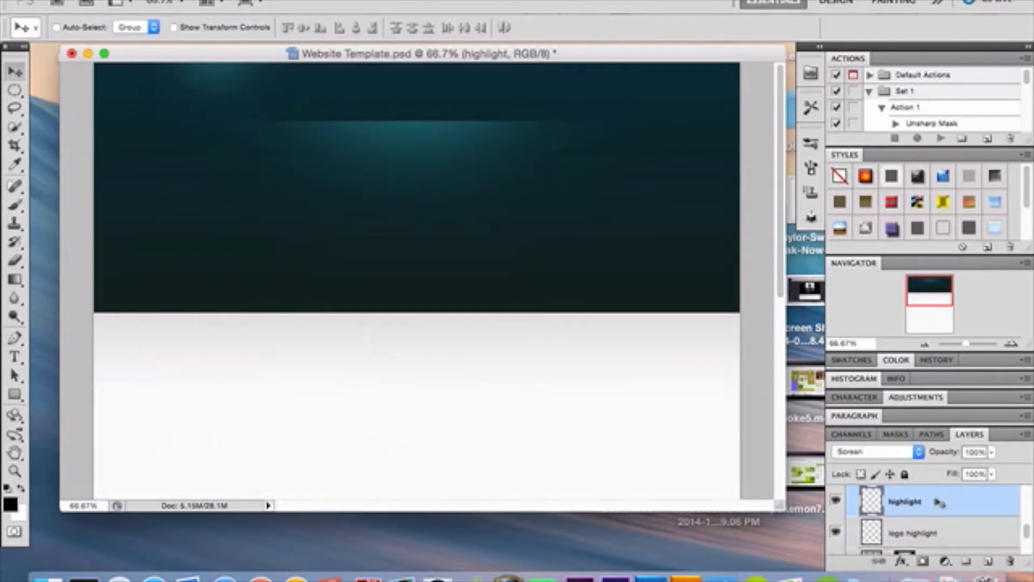
left_click_drag(480, 171, 502, 187)
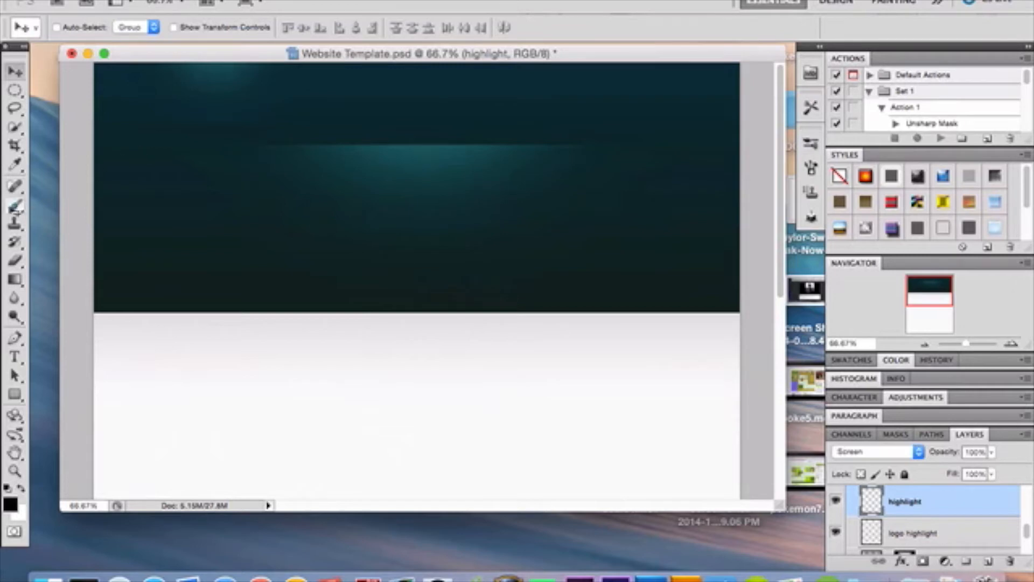
left_click(15, 207)
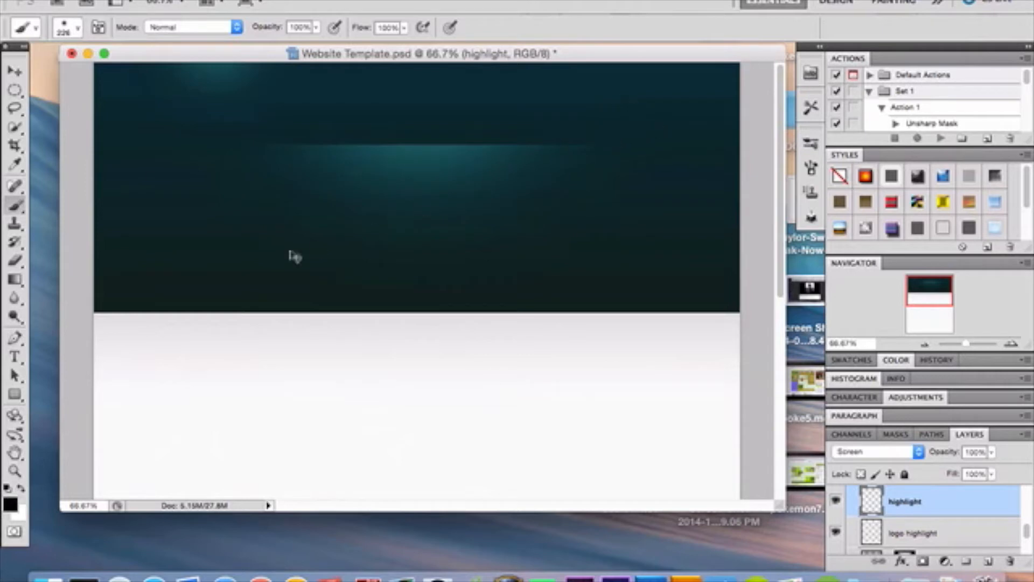
left_click(17, 75)
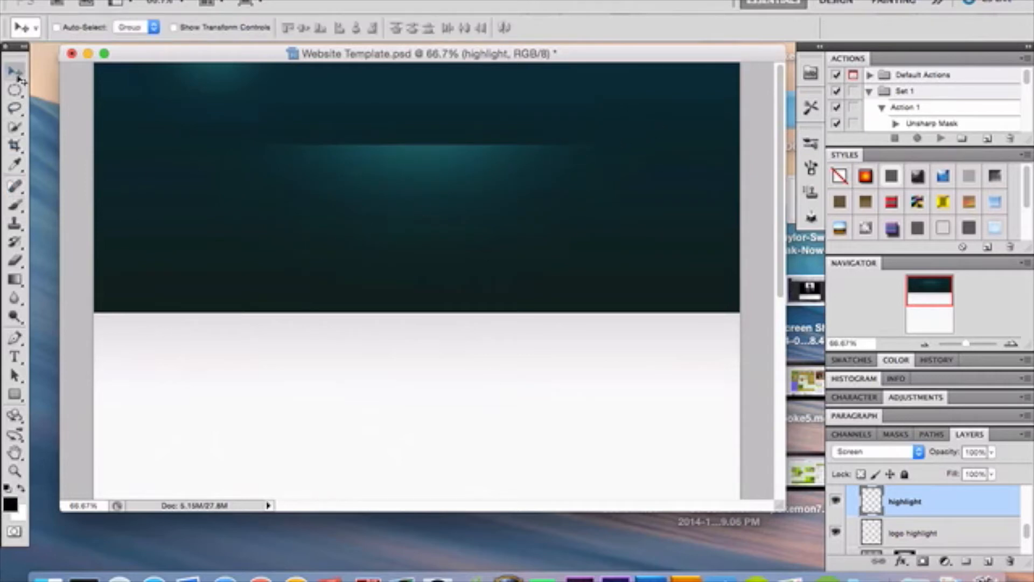
Move the highlight layer's glow back up to its earlier position in the header
key("shift+Up")
key("shift+Up")
key("shift+Up")
key("shift+Up")
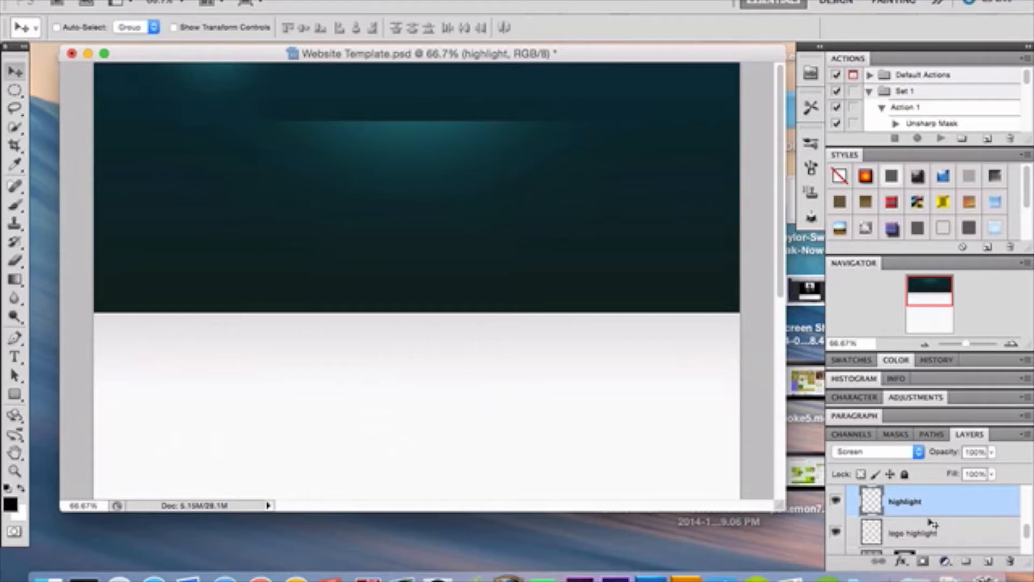
Make the pattern layer above header bg visible
scroll(934, 524, "down", 1)
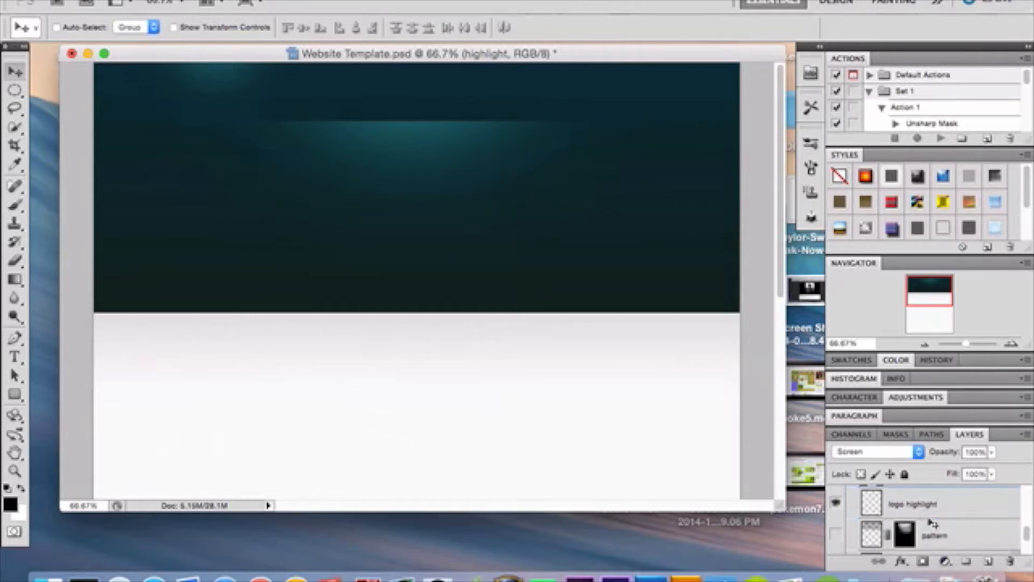
scroll(933, 524, "down", 1)
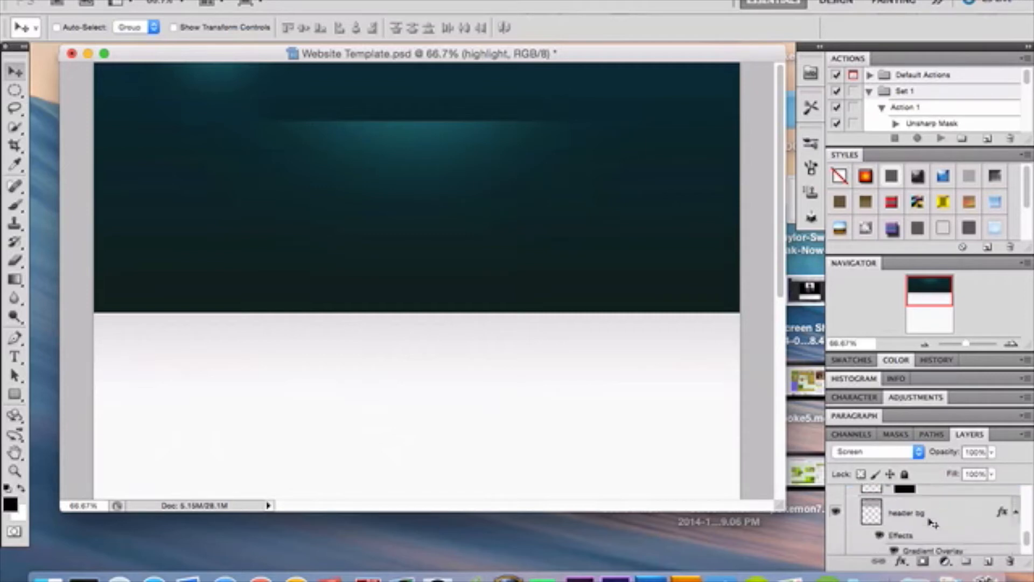
scroll(934, 523, "down", 1)
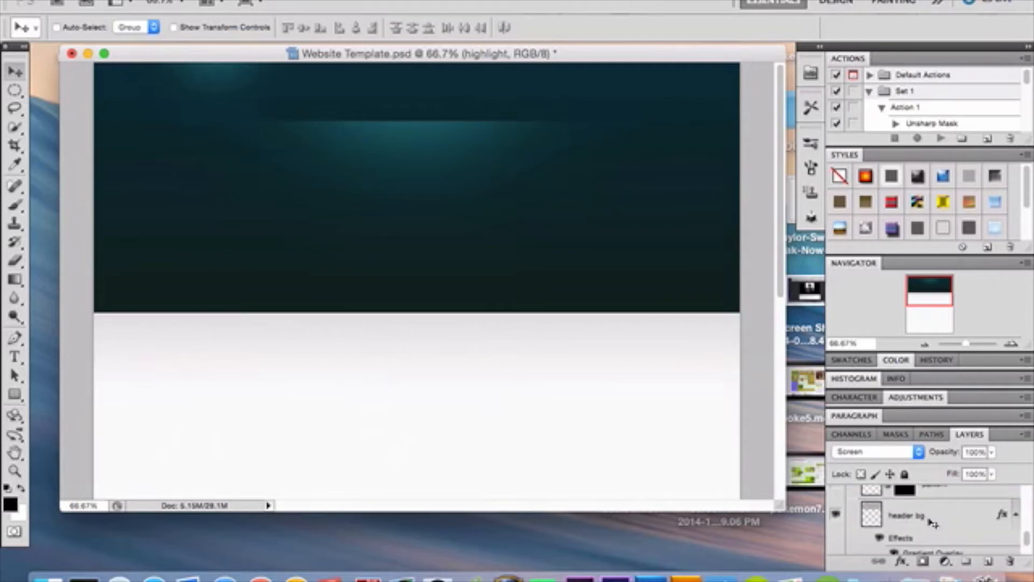
scroll(934, 523, "up", 2)
left_click(836, 530)
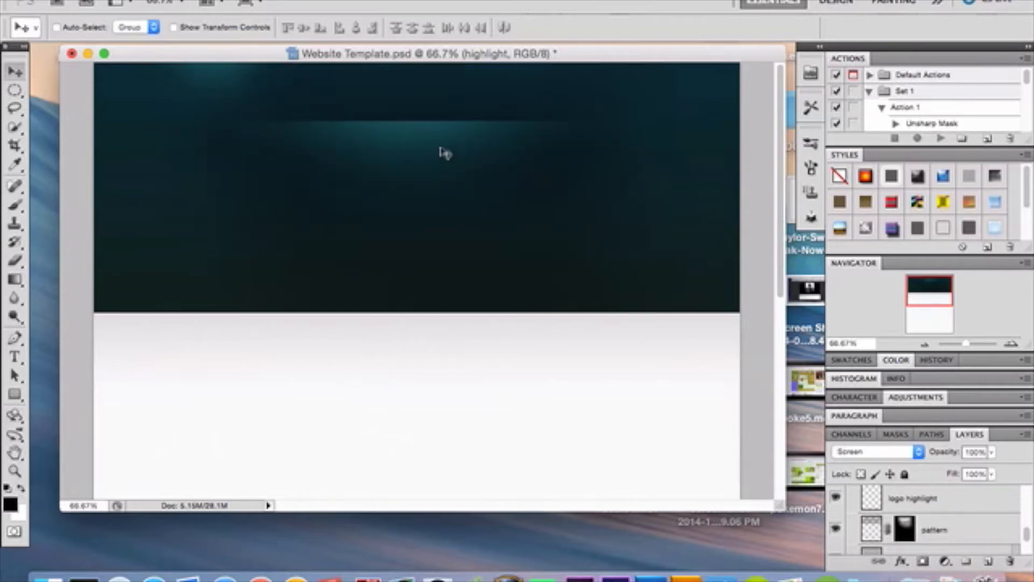
Copy the pattern layer mask's full content into a new document, view it, and return to the template with the selection cleared
left_click(905, 530)
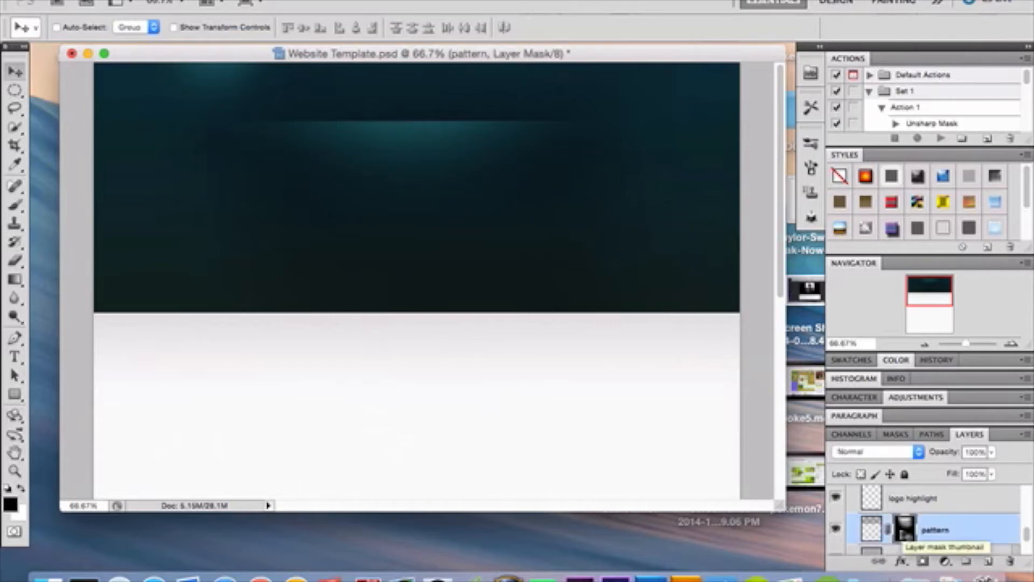
key("super+a")
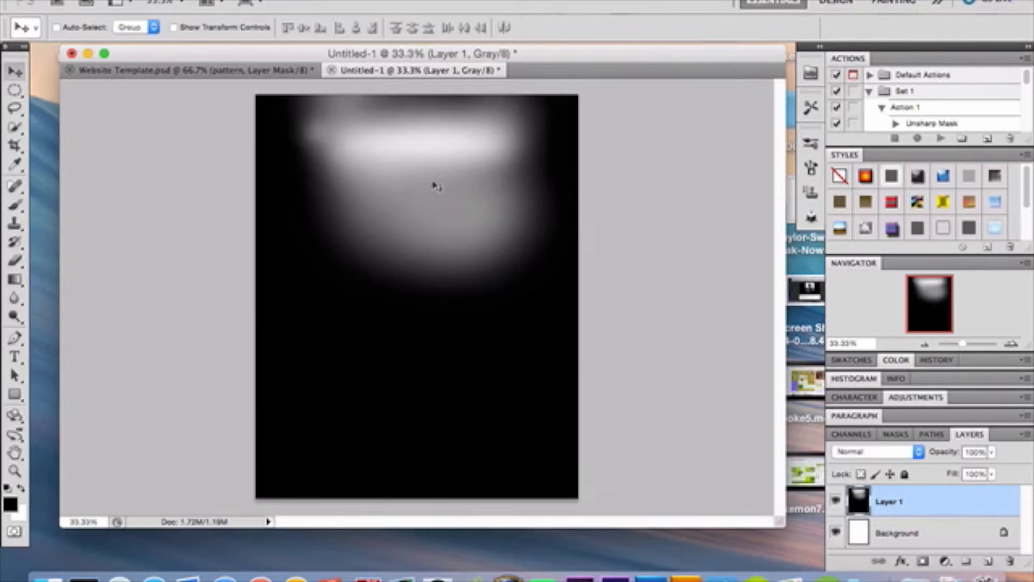
left_click(288, 71)
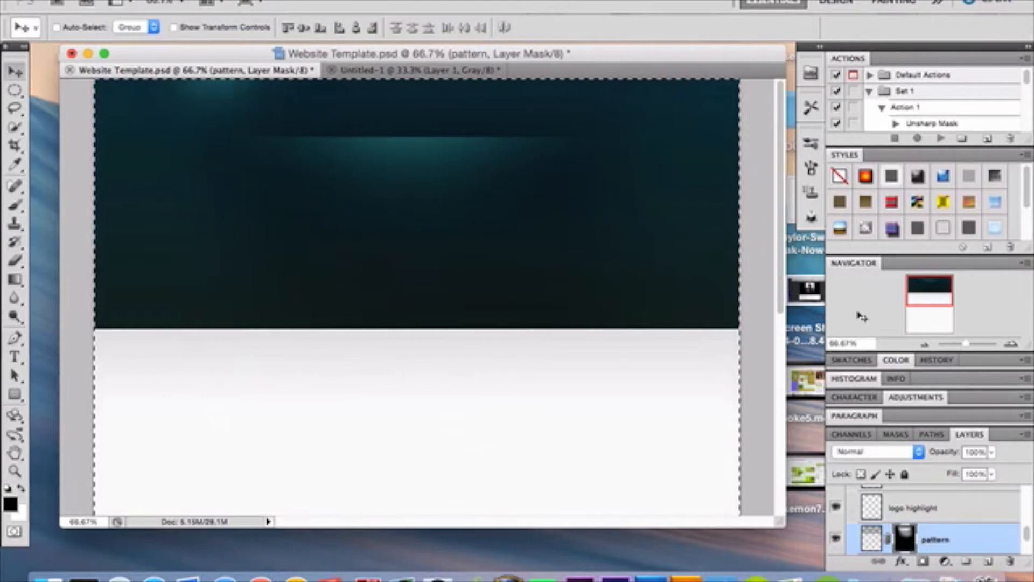
key("super+d")
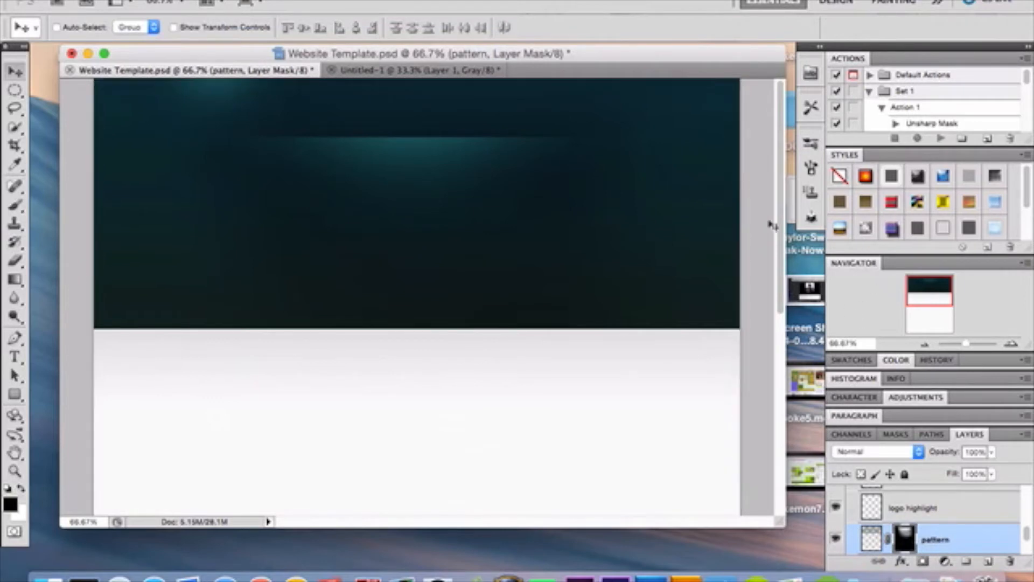
Try to disable the pattern layer's mask
right_click(906, 545)
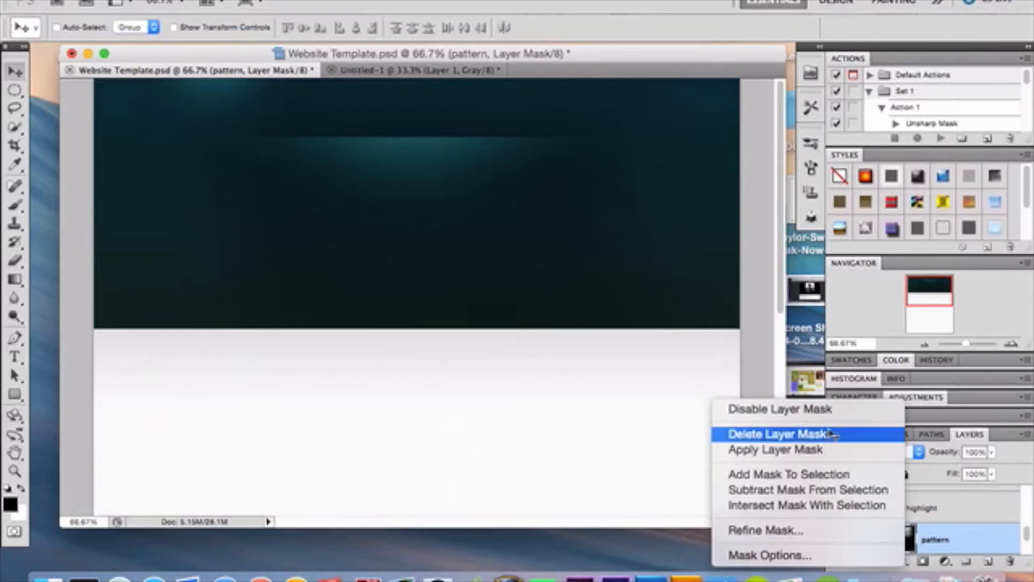
left_click(835, 414)
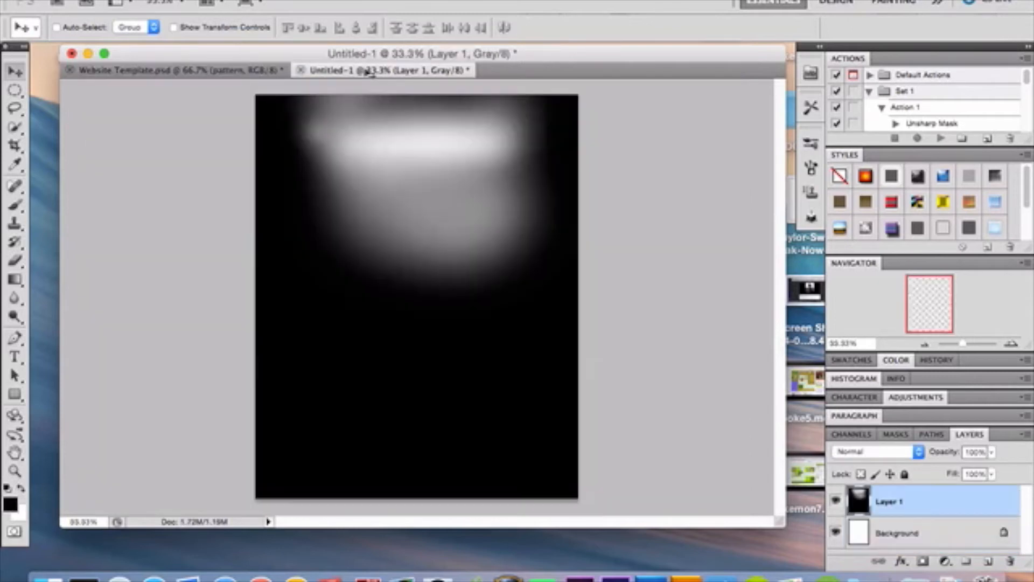
Close the untitled document containing the copied mask
left_click(358, 71)
left_click(302, 72)
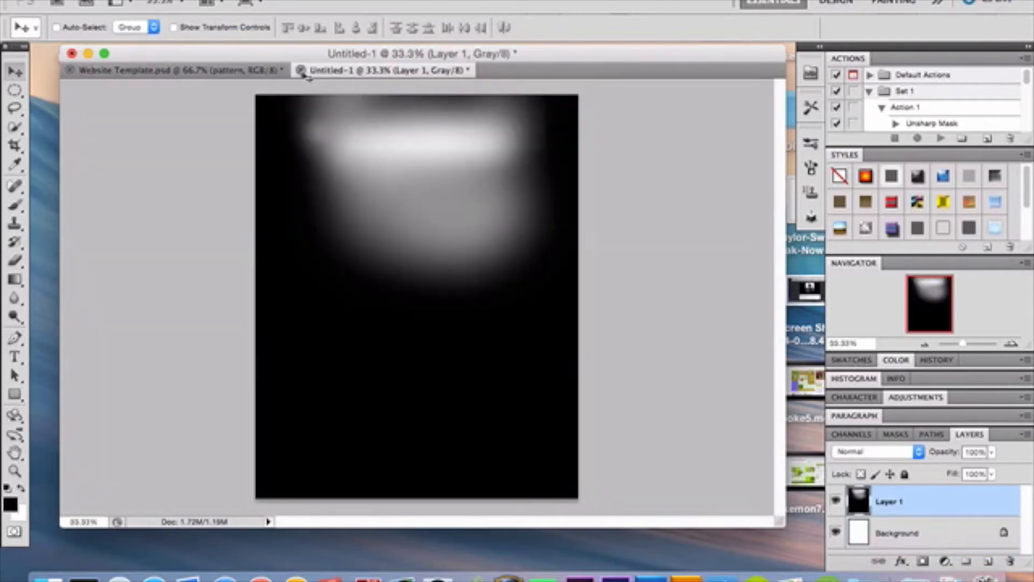
left_click(498, 202)
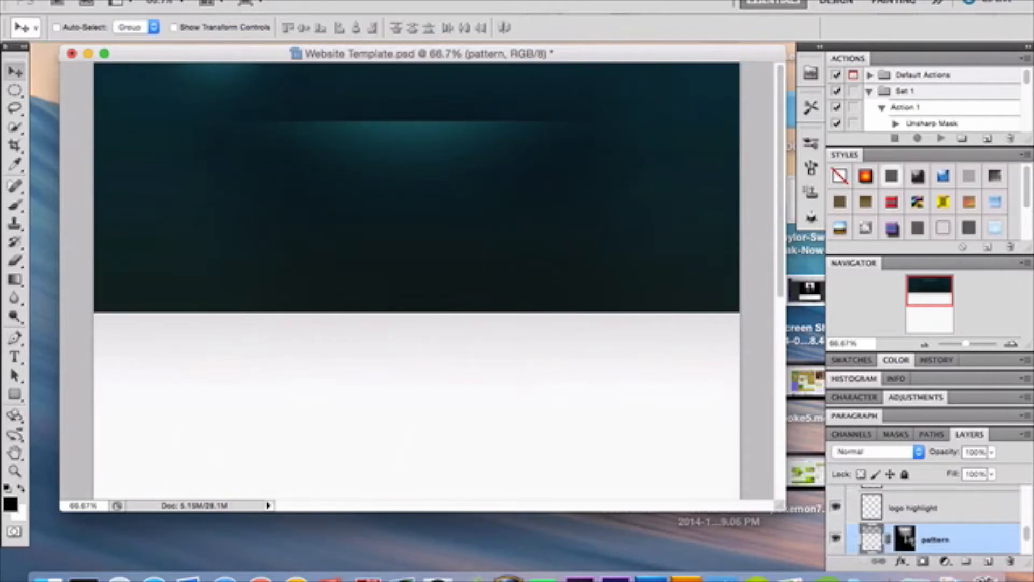
Try to delete the pattern layer's mask, and undo the change
right_click(908, 539)
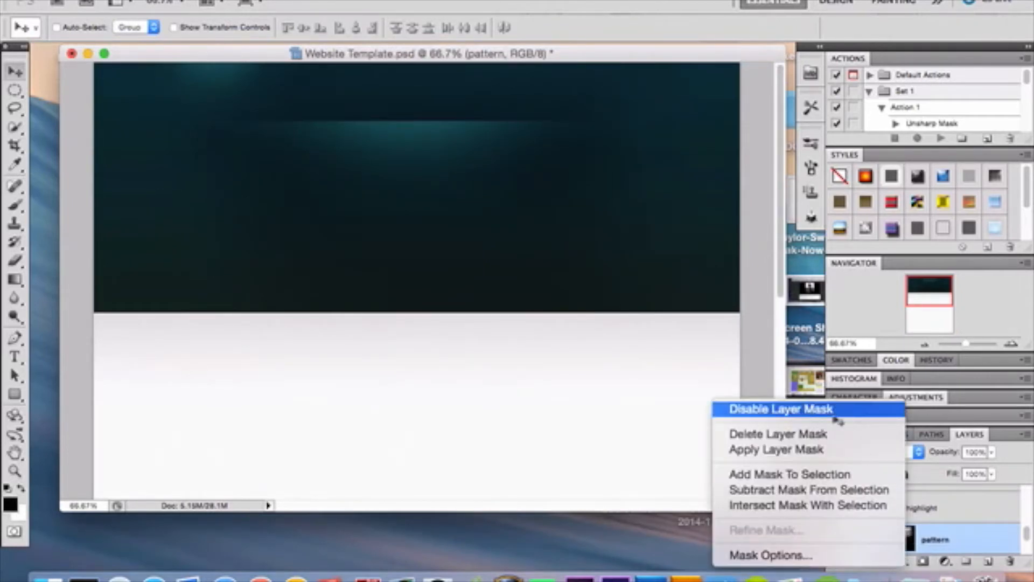
left_click(841, 440)
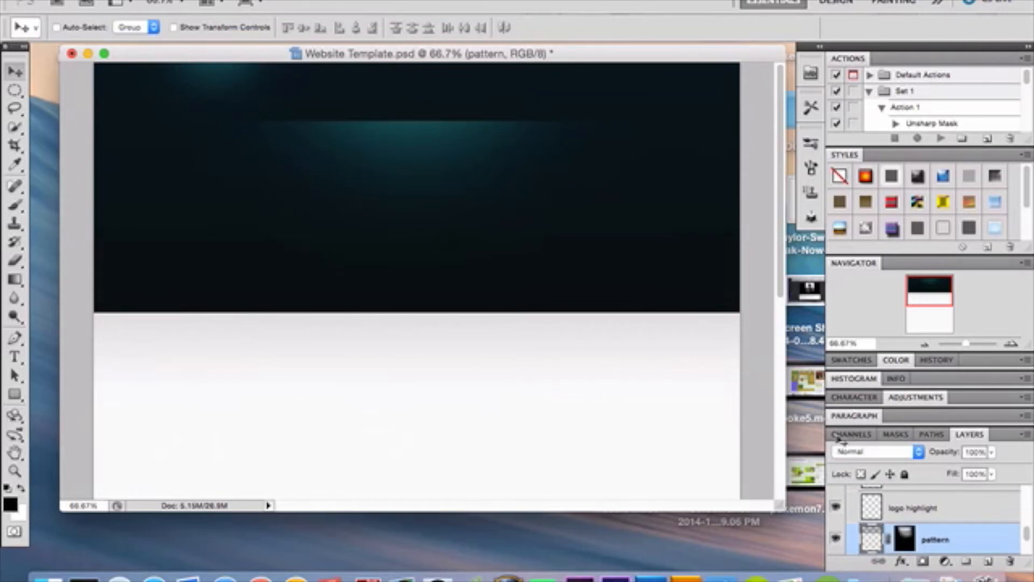
key("super+z")
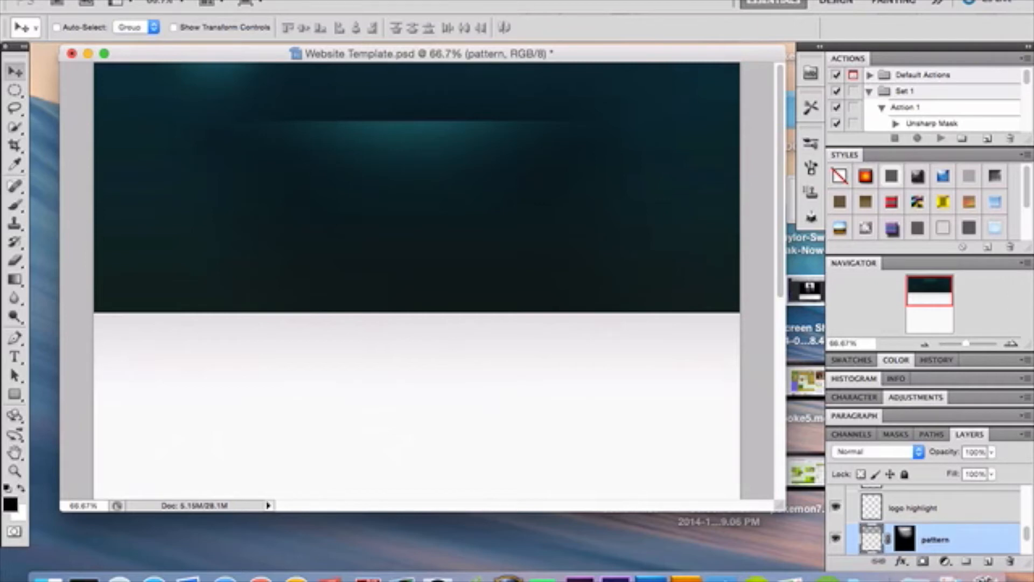
Make Layer 6, the masked line layer above highlight in the header group, visible
scroll(930, 518, "down", 2)
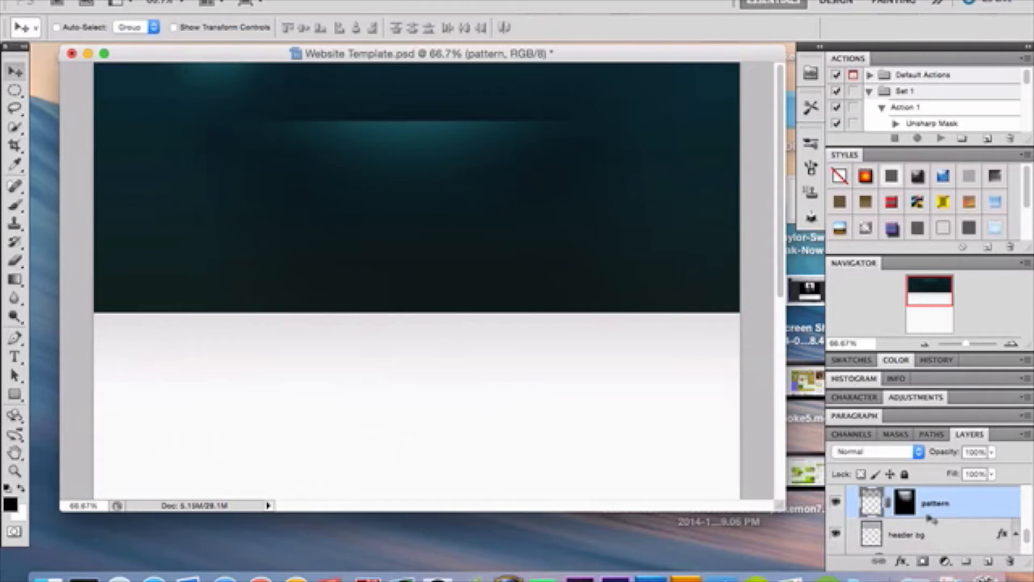
scroll(930, 518, "up", 4)
scroll(930, 518, "down", 2)
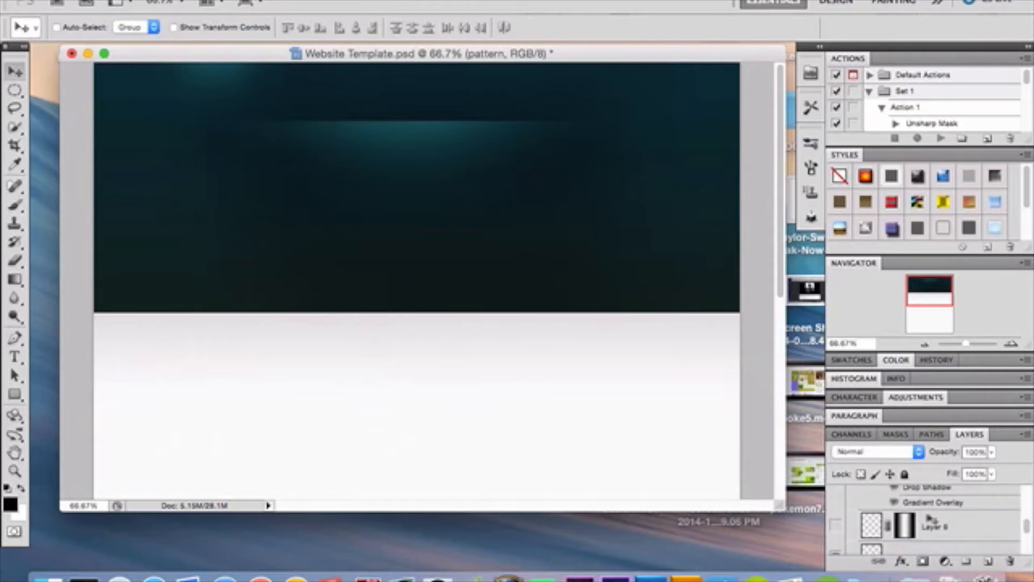
scroll(922, 534, "up", 1)
scroll(922, 535, "up", 1)
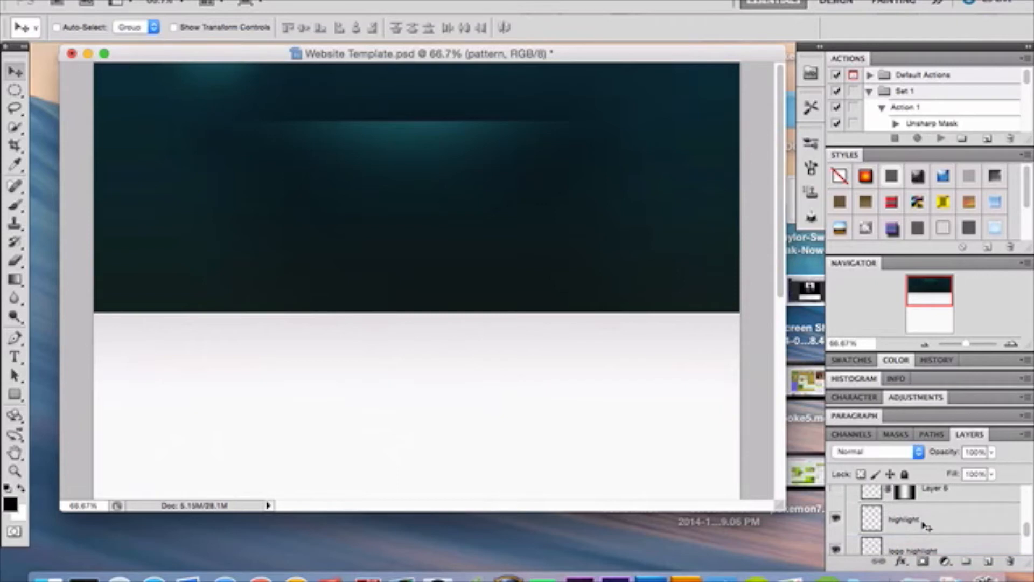
scroll(925, 527, "up", 1)
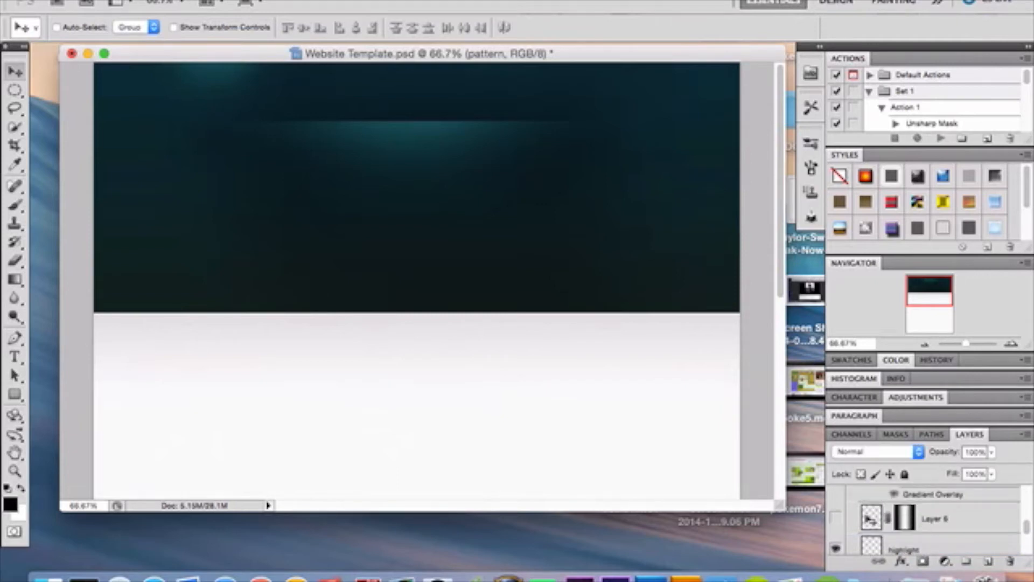
left_click(851, 519)
left_click(836, 518)
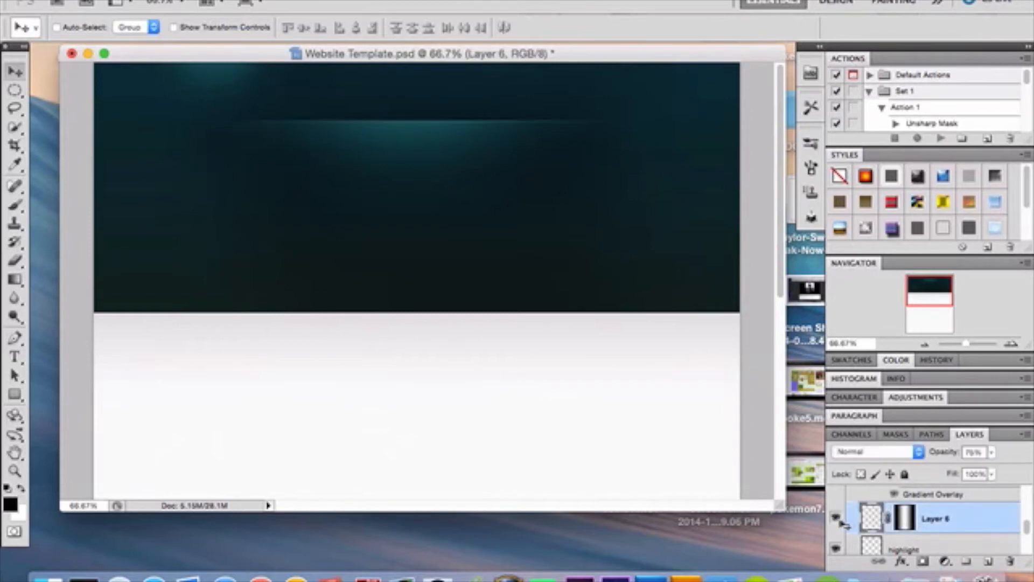
Select the mask of Layer 6 and activate the Gradient tool
double_click(910, 522)
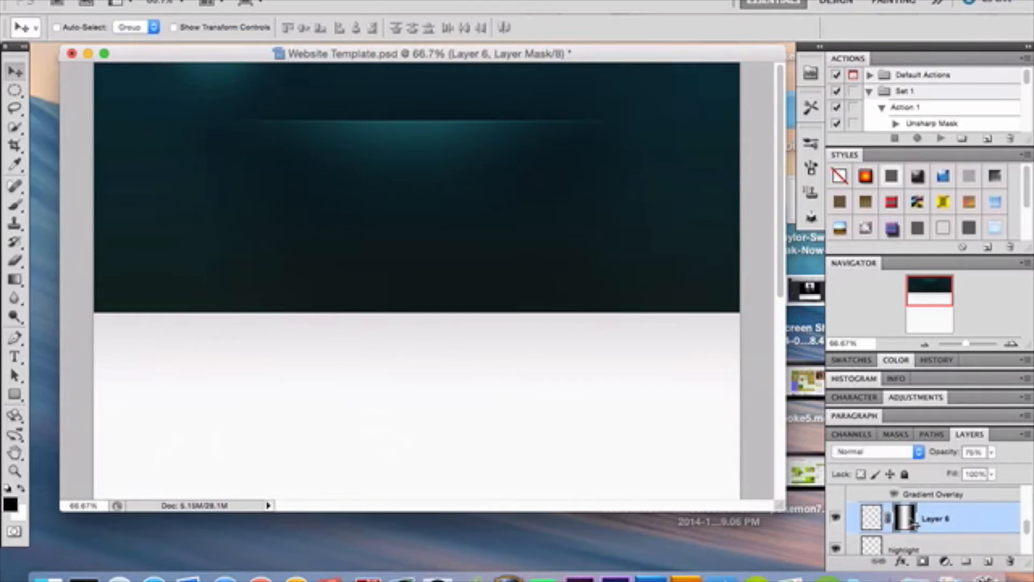
key("Return")
left_click(15, 280)
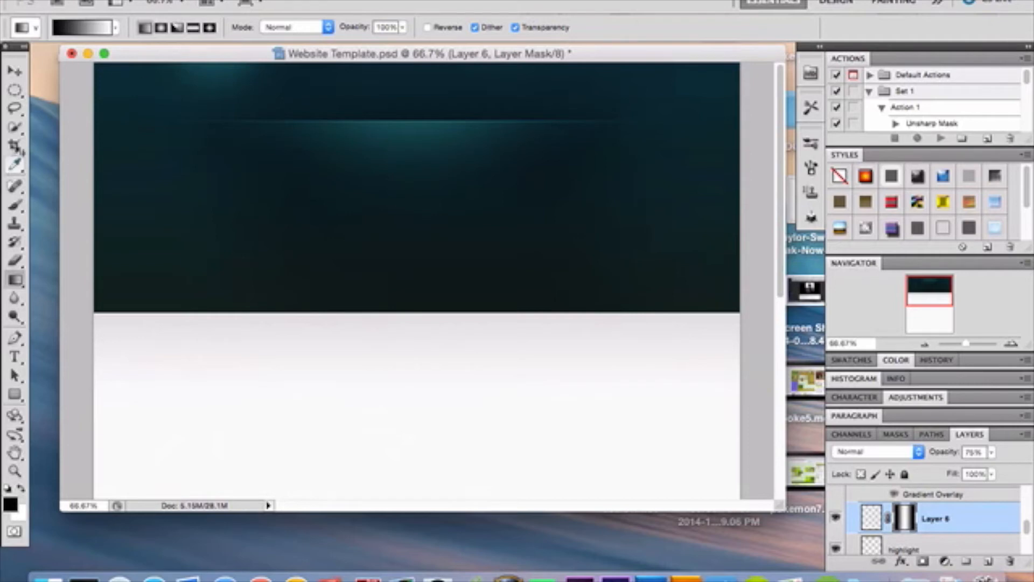
Look through the marquee and shape tool variants, including the Line Tool, keeping the Rectangle Tool active
left_click(15, 90)
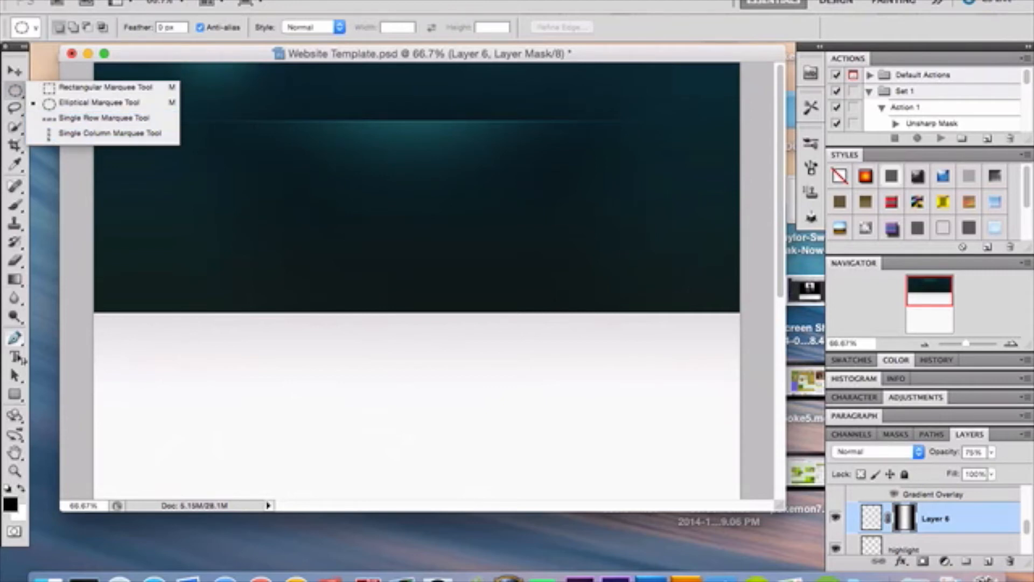
left_click(15, 395)
left_click(22, 400)
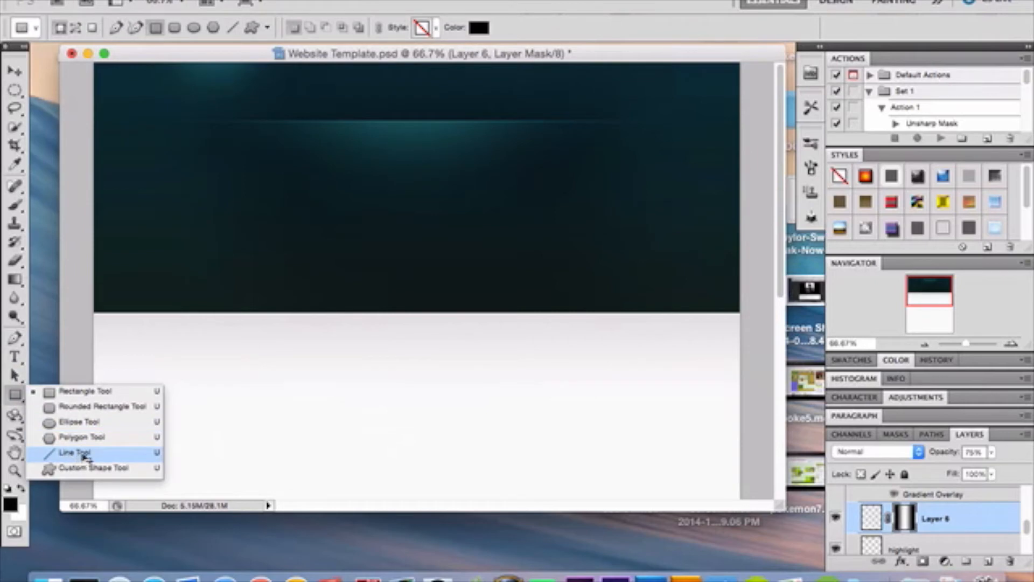
left_click(22, 403)
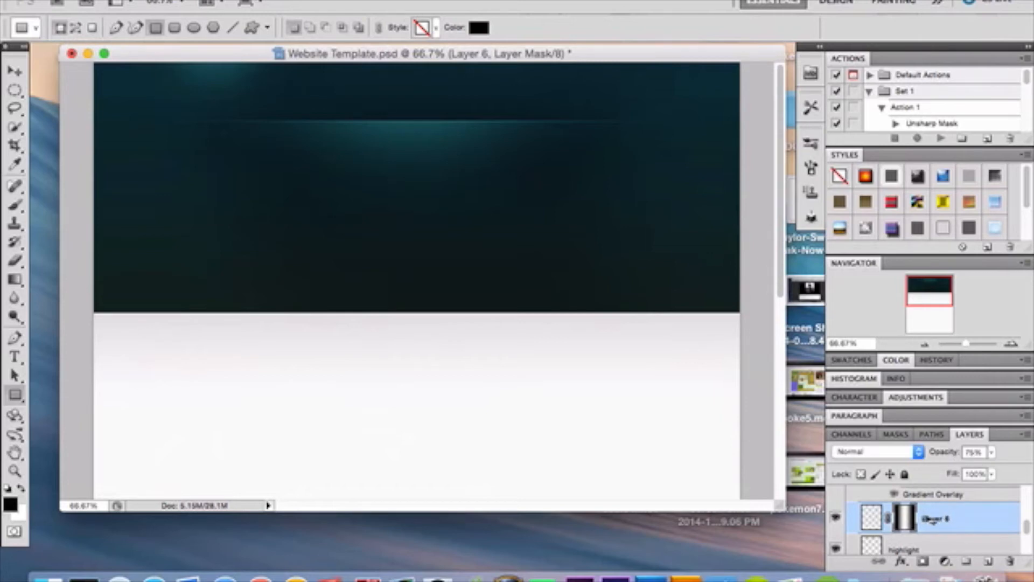
Make the JazzedT logo text, the Hello! heading and the welcome text layers visible
scroll(918, 515, "up", 3)
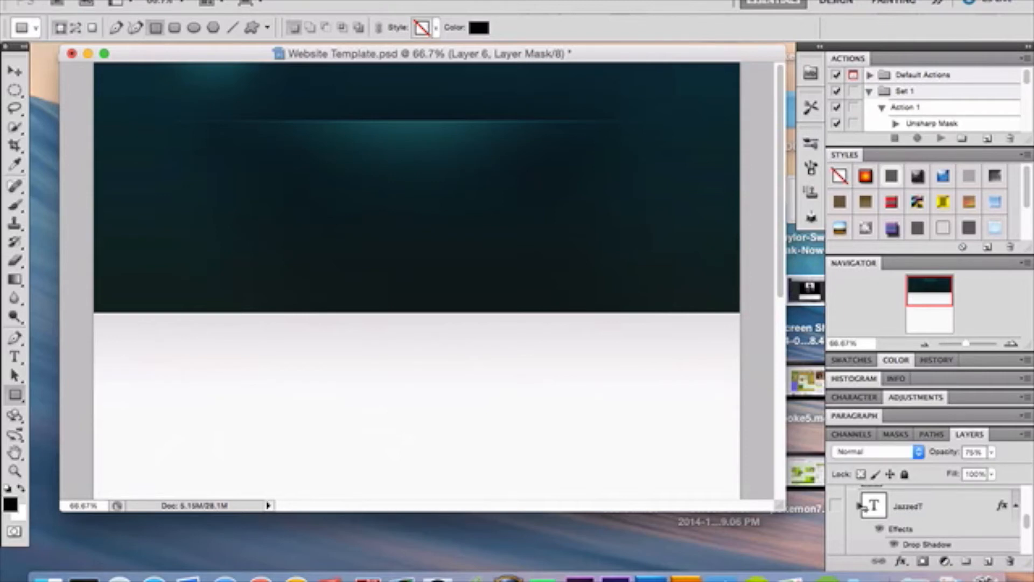
left_click(837, 505)
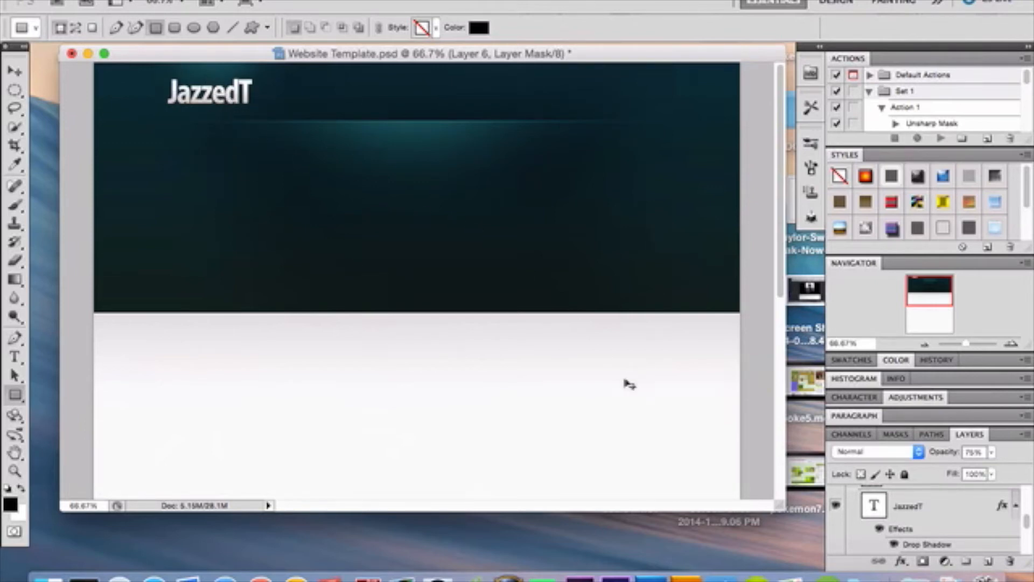
scroll(924, 546, "up", 1)
scroll(924, 545, "up", 1)
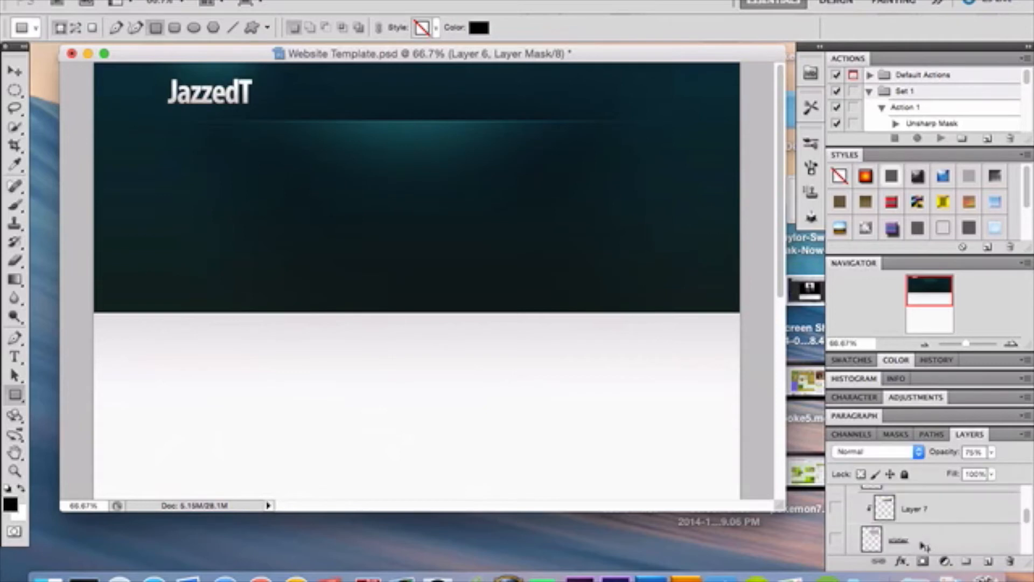
scroll(866, 550, "up", 5)
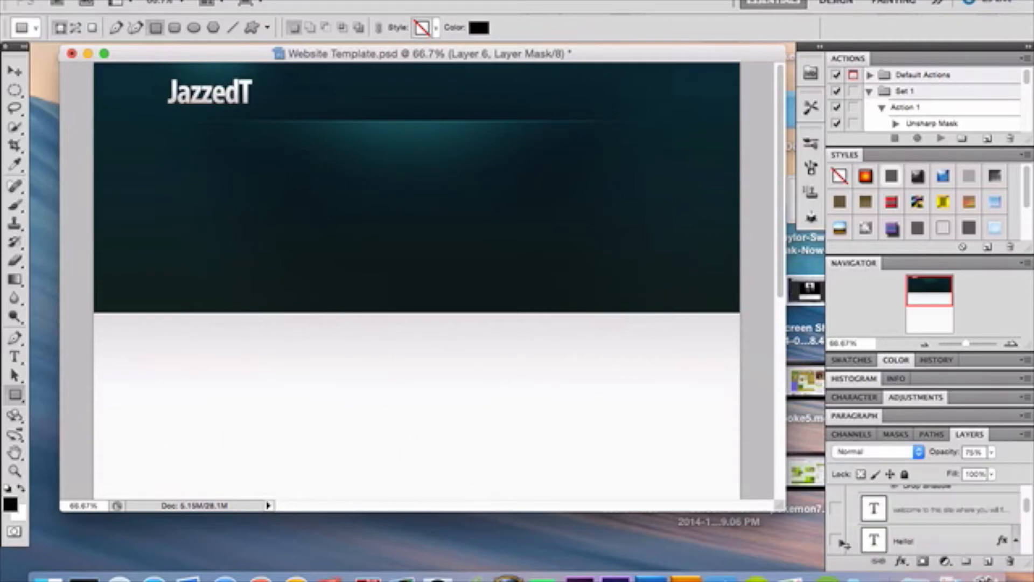
left_click(836, 539)
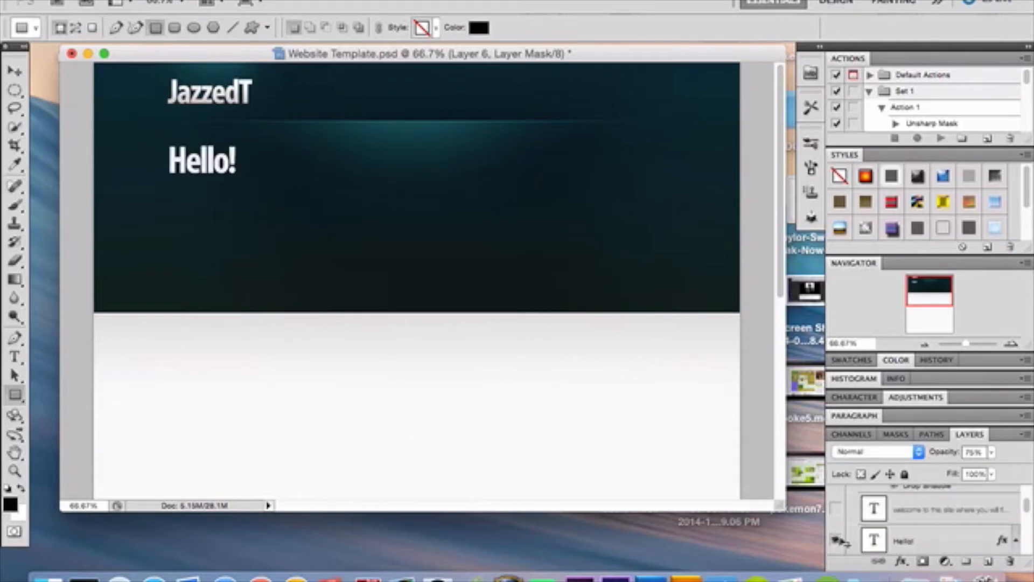
left_click(836, 509)
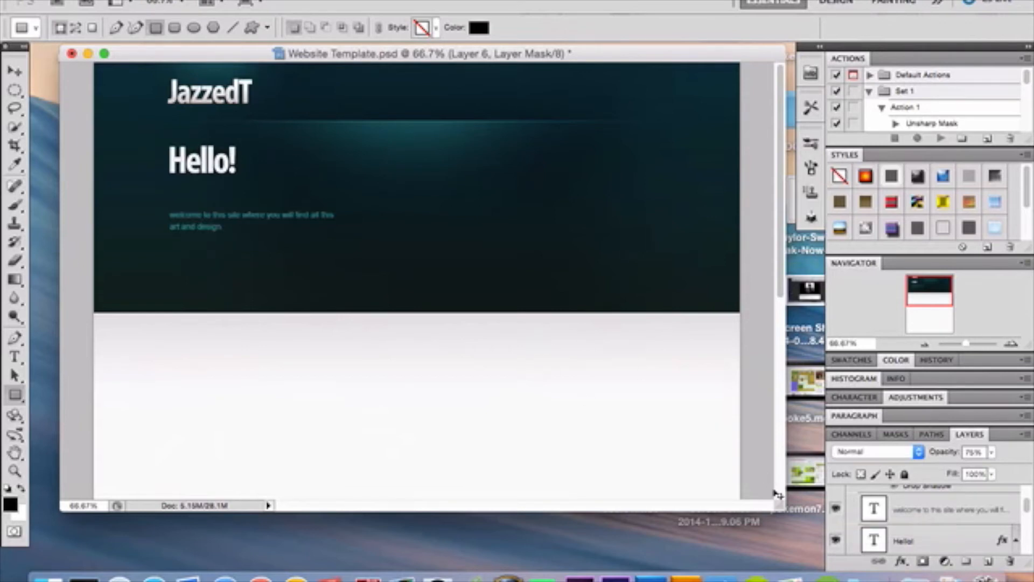
Make the YOU ARE HERE and Featured Project description text layers visible
scroll(889, 551, "up", 3)
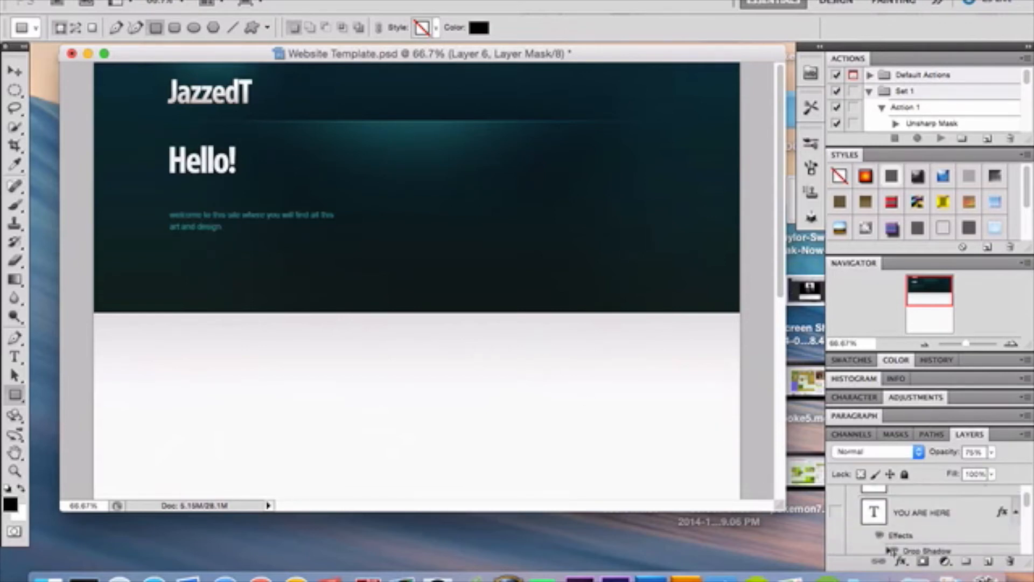
left_click(836, 512)
scroll(841, 513, "up", 3)
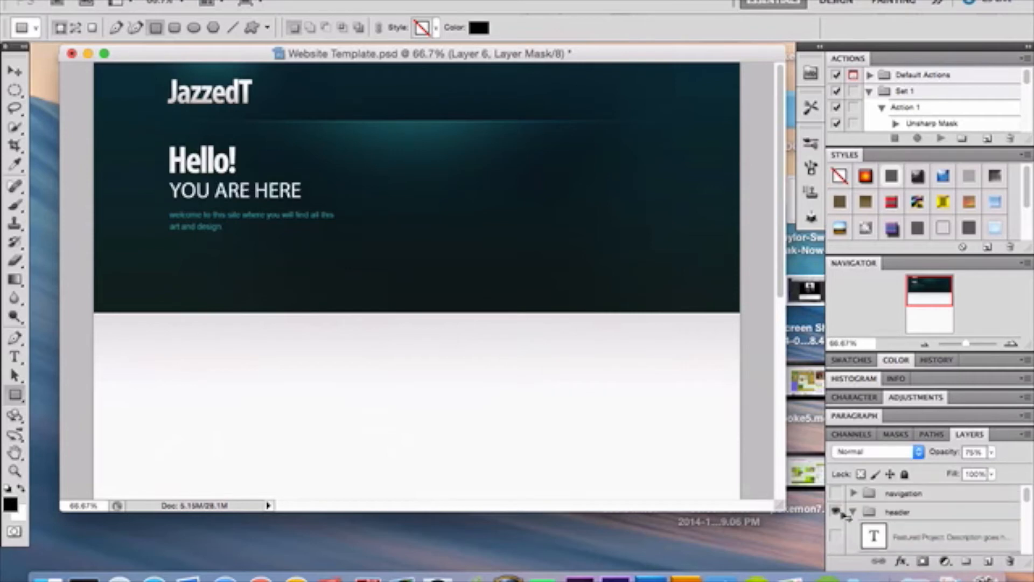
left_click(836, 536)
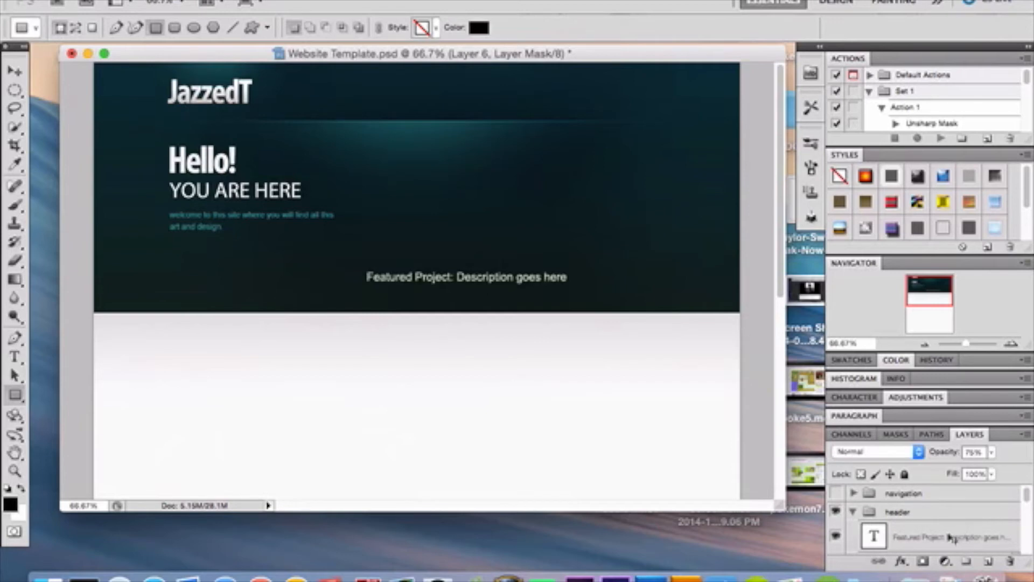
Make the grey slider box layer beneath Layer 7 visible
scroll(952, 538, "down", 3)
scroll(952, 538, "down", 5)
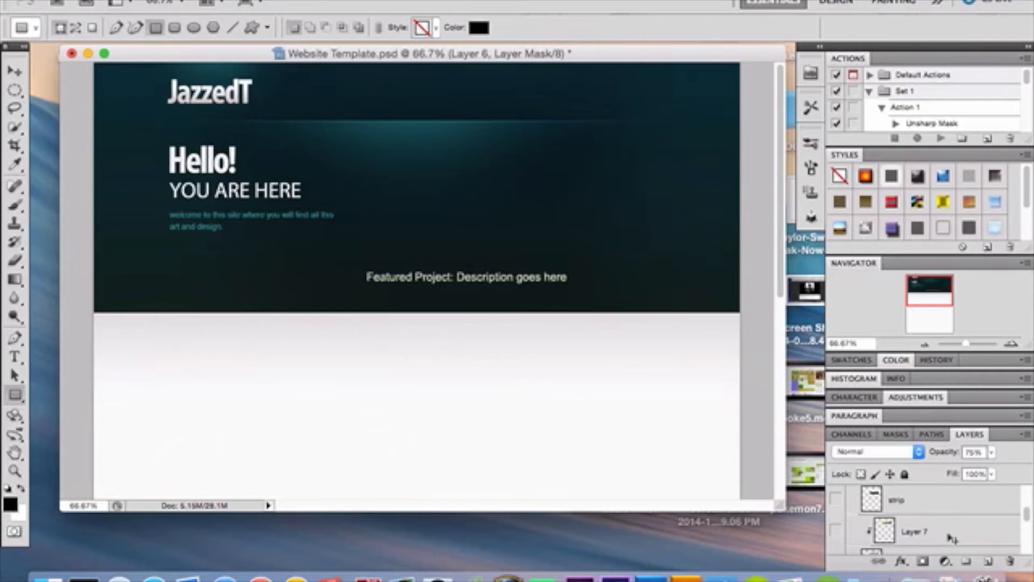
left_click(839, 532)
left_click(838, 531)
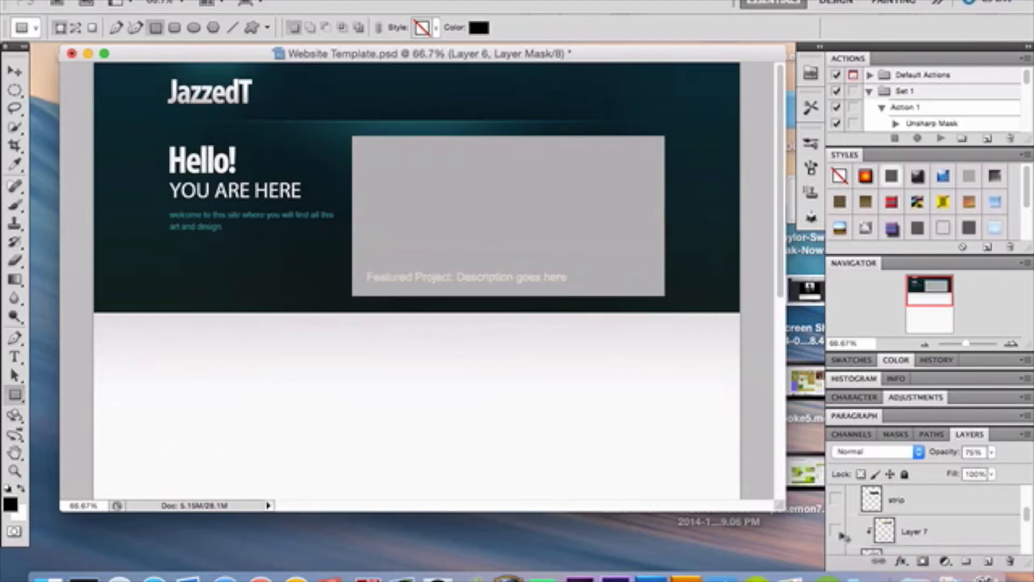
scroll(839, 508, "down", 2)
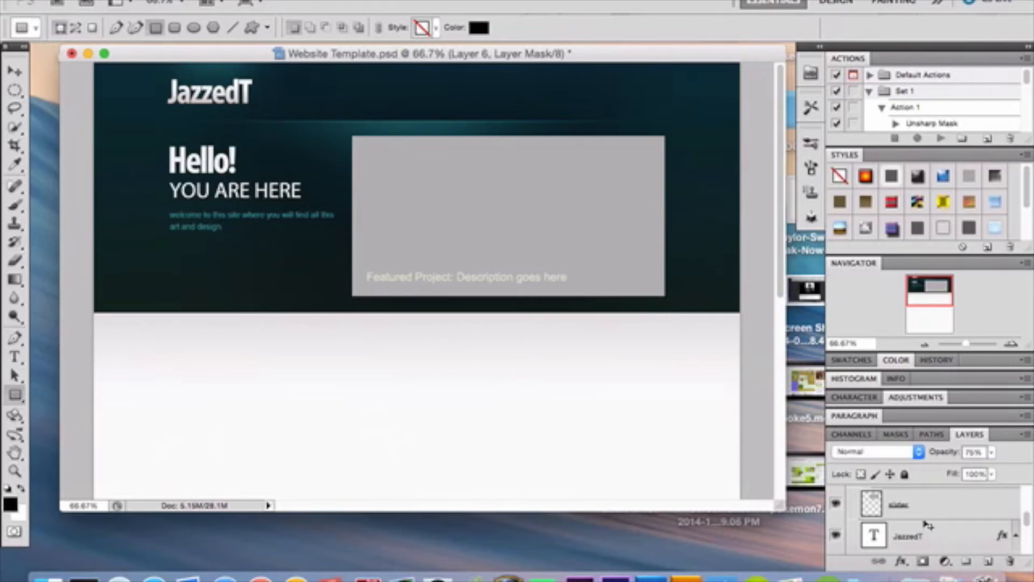
Make the clipped photo on Layer 7 and the strip layer behind the project description visible
scroll(928, 526, "up", 3)
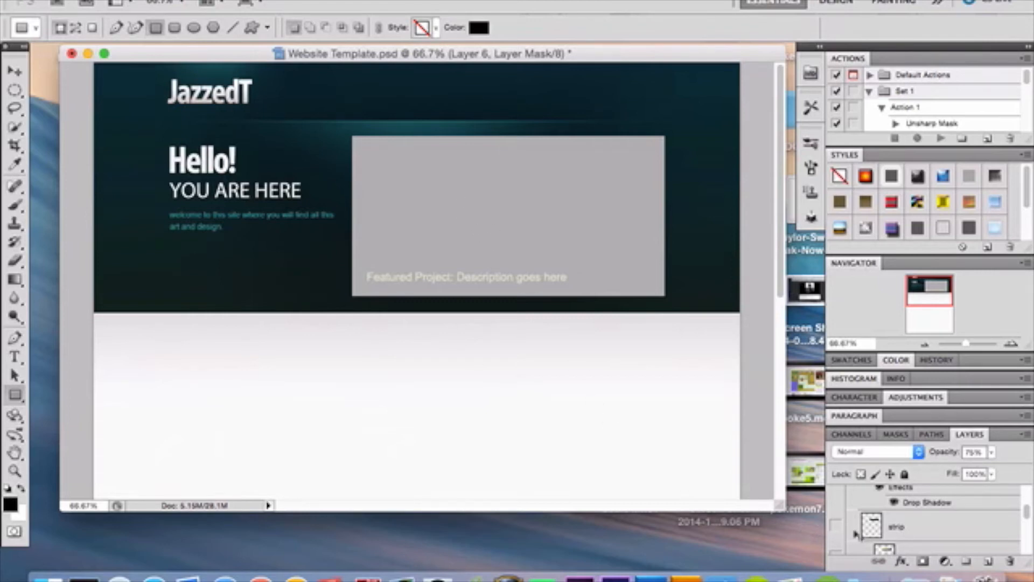
scroll(848, 514, "down", 2)
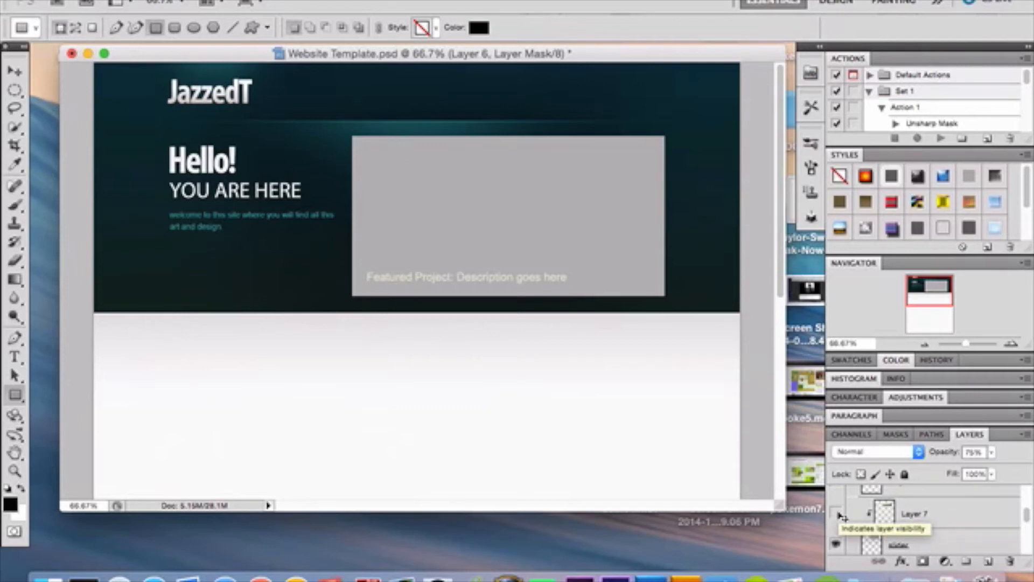
left_click(836, 513)
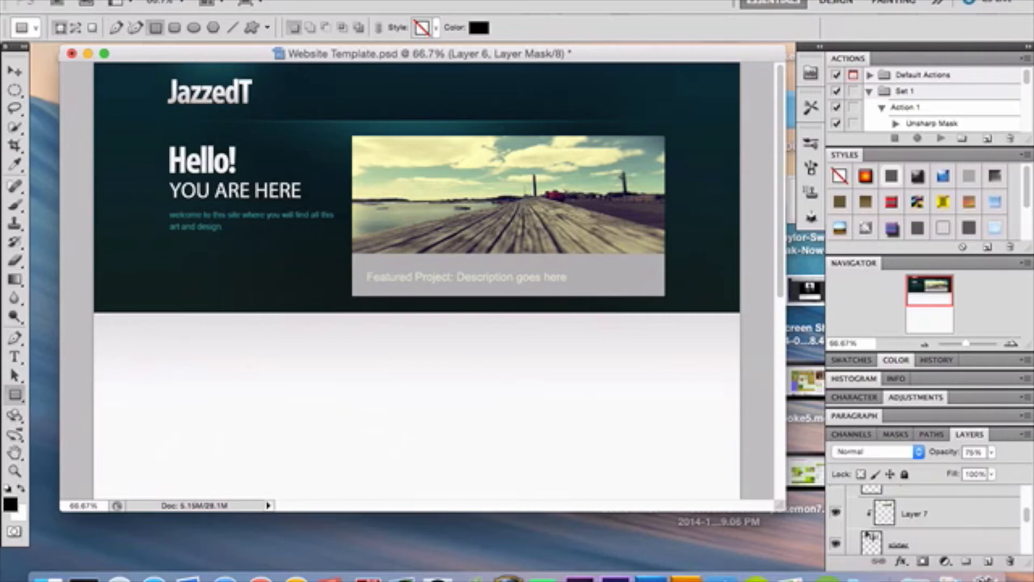
scroll(868, 533, "up", 2)
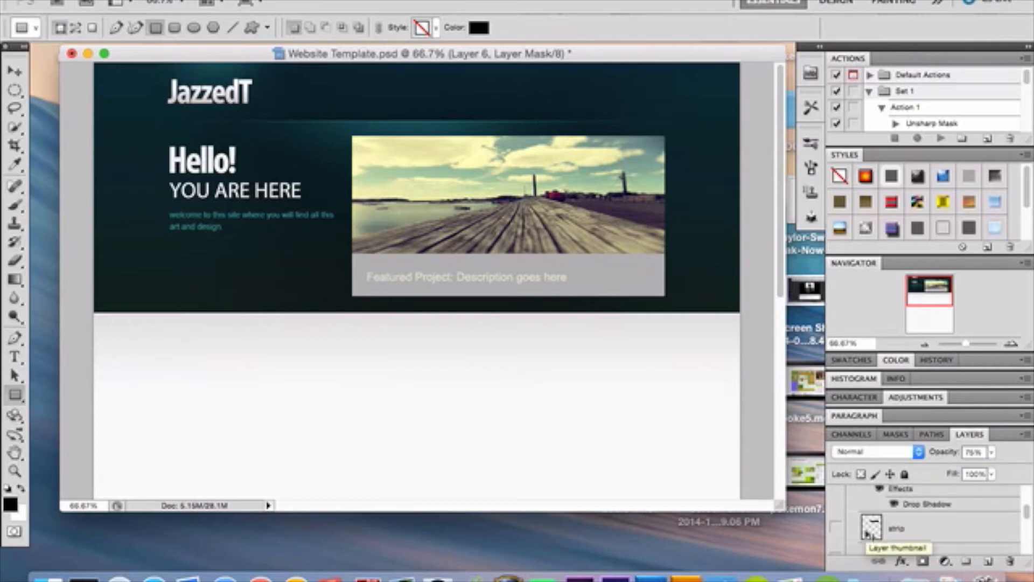
left_click(837, 528)
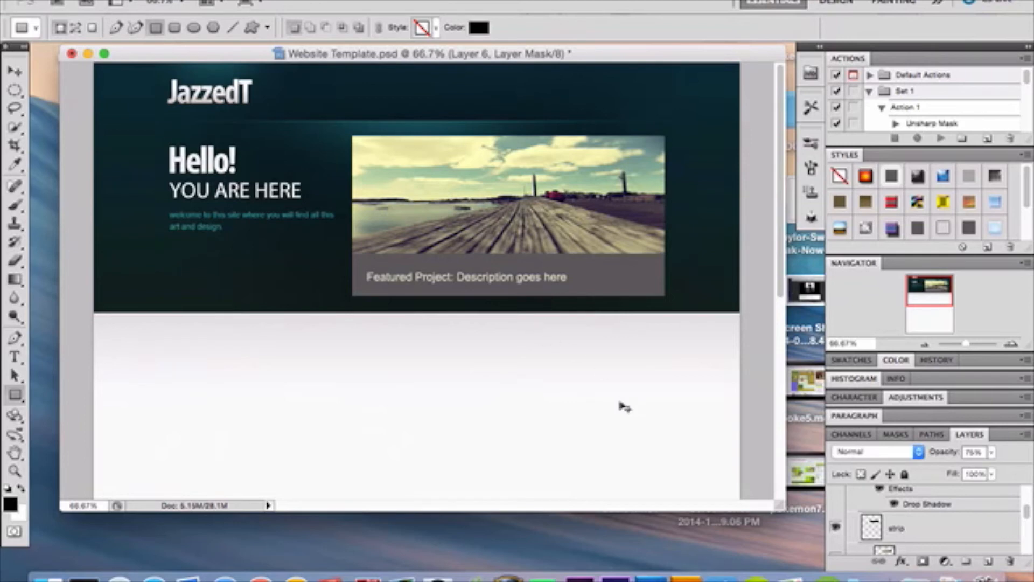
Collapse the header group and expand the navigation group to examine its layers
scroll(894, 539, "up", 5)
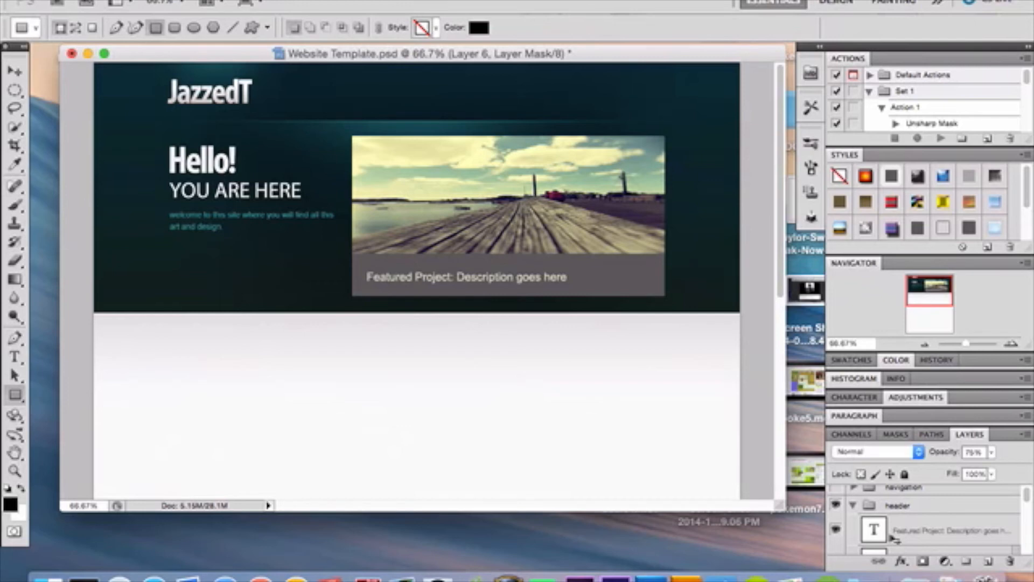
left_click(854, 505)
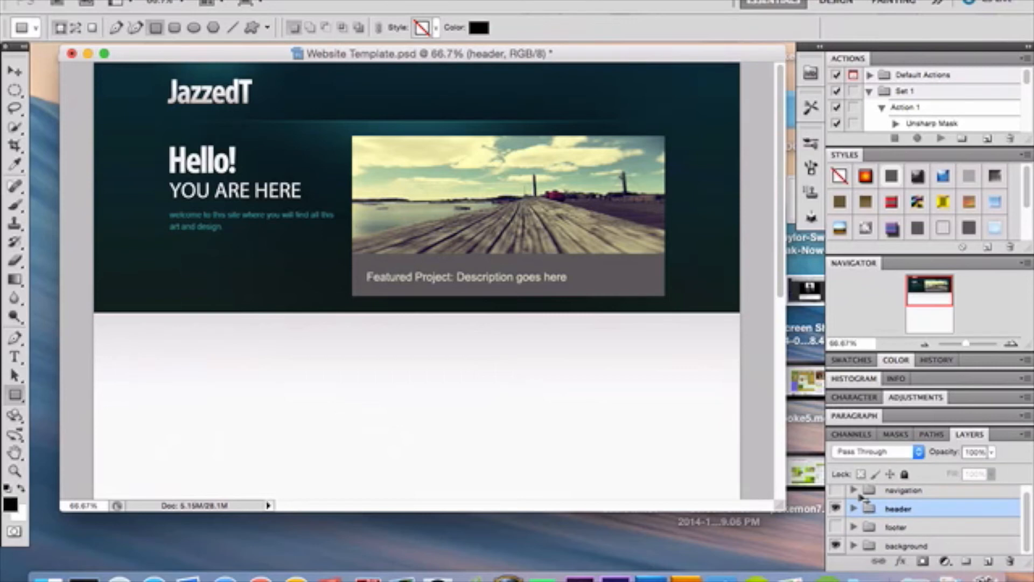
scroll(860, 497, "up", 1)
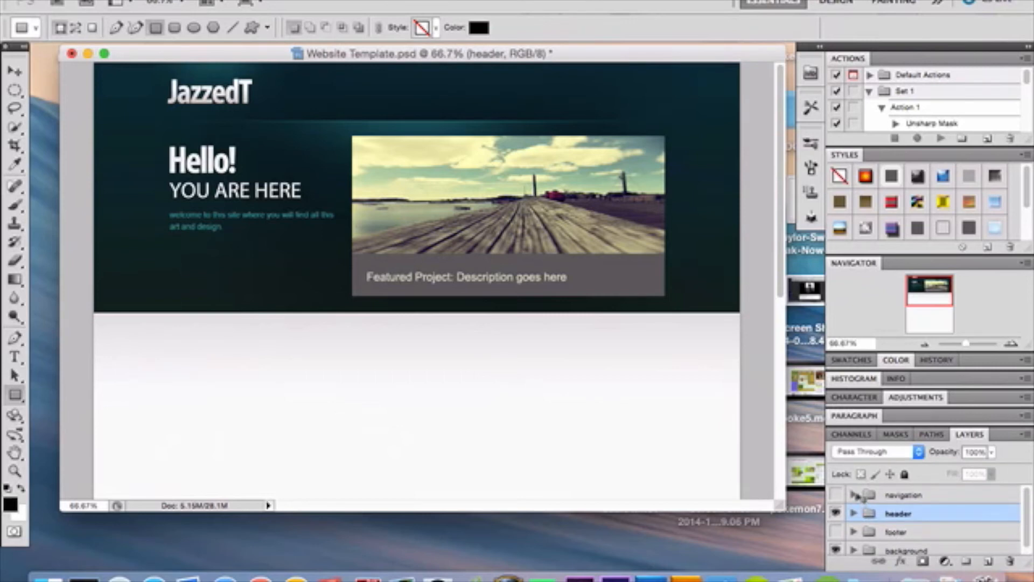
left_click(857, 494)
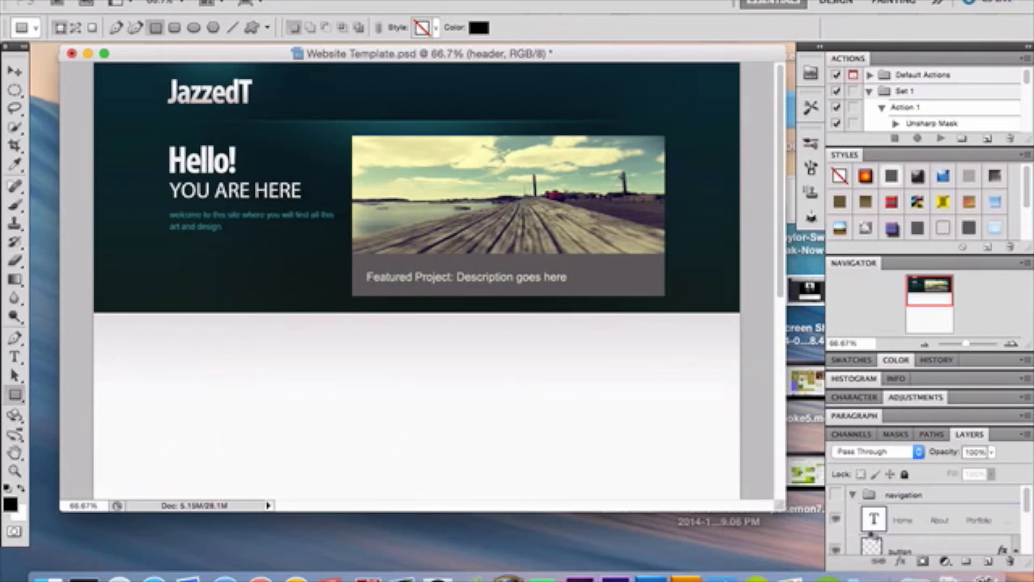
scroll(871, 534, "down", 2)
scroll(872, 534, "down", 4)
scroll(872, 534, "up", 5)
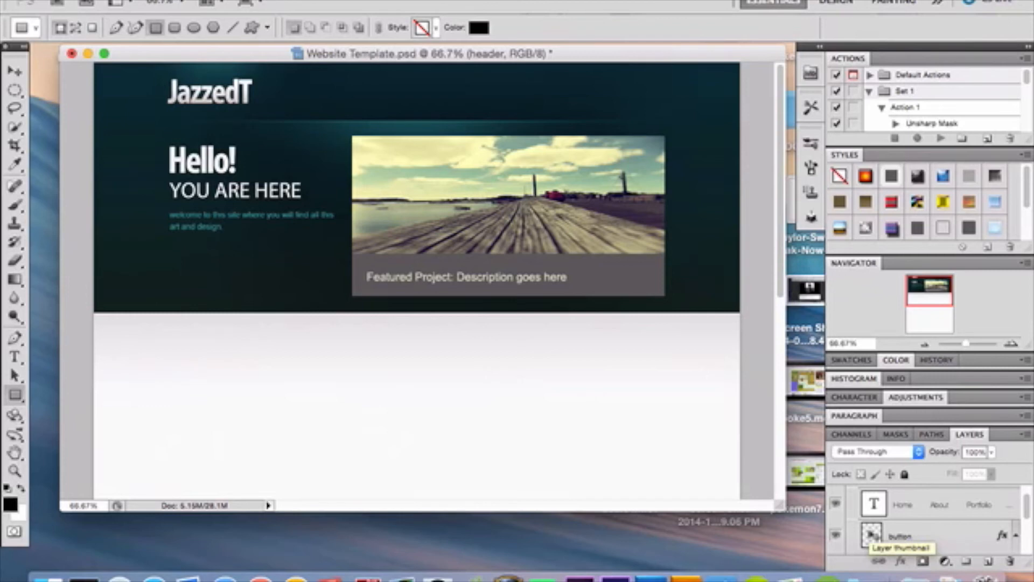
Make the navigation group visible, hide its button layer, and select the menu text layer with the Type tool active
left_click(837, 504)
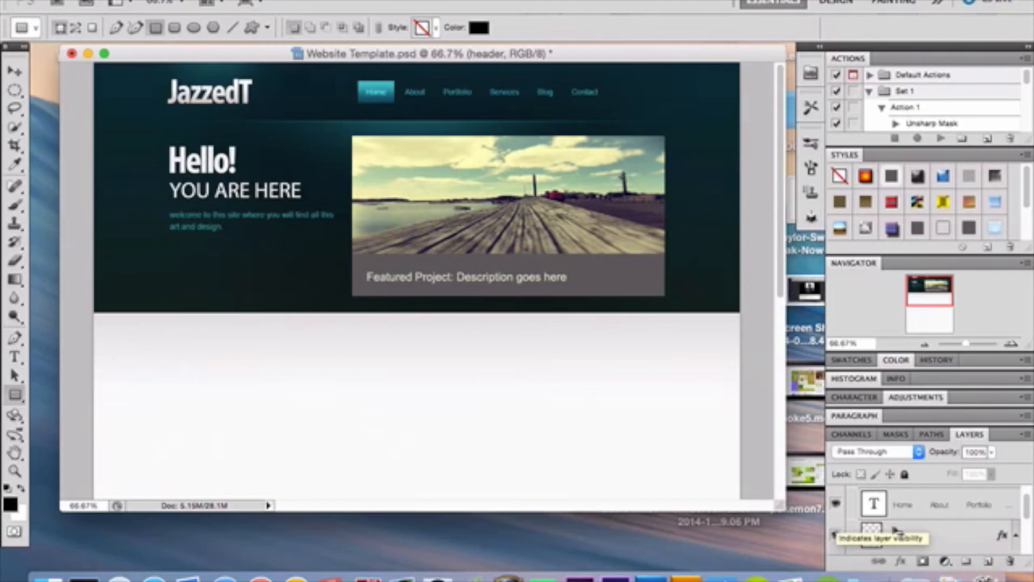
left_click(835, 535)
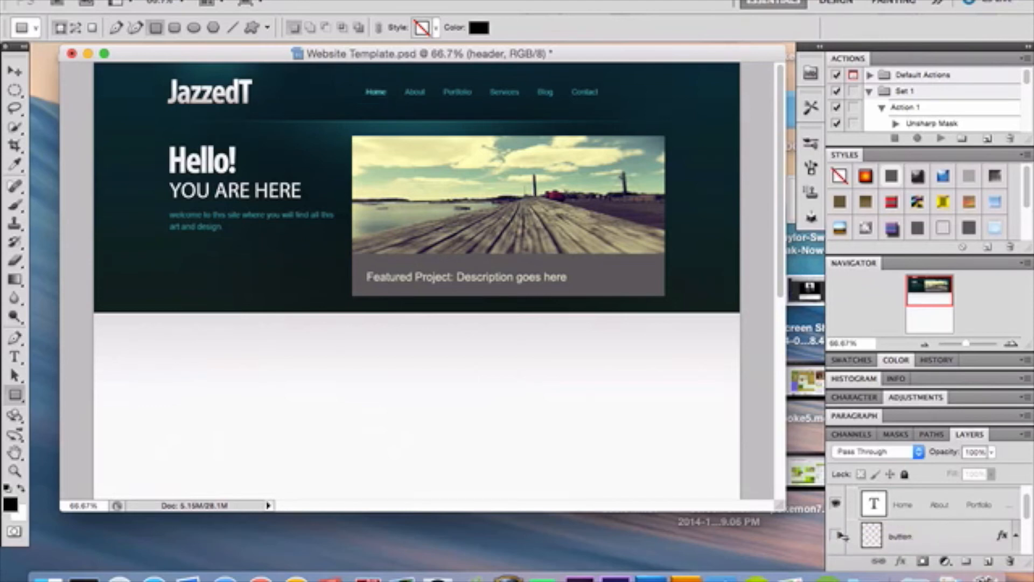
left_click(918, 508)
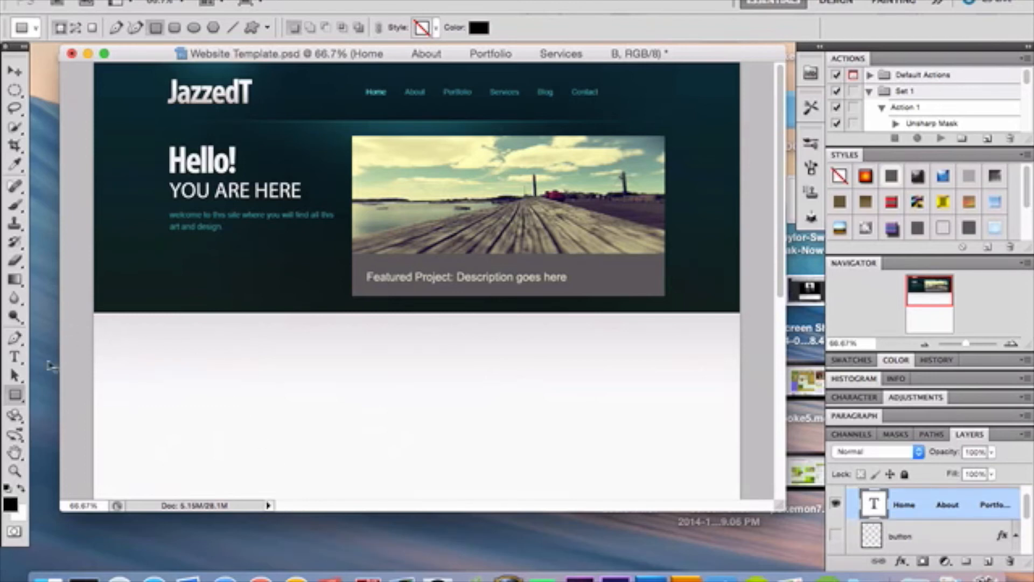
left_click(21, 361)
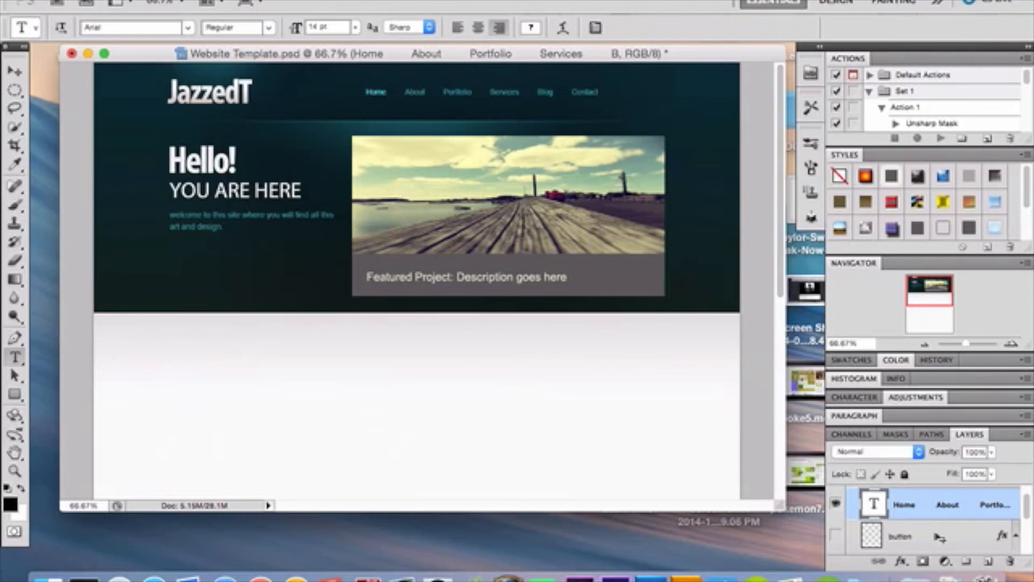
Make the navigation button layer visible again and activate the Rectangle tool
left_click(839, 536)
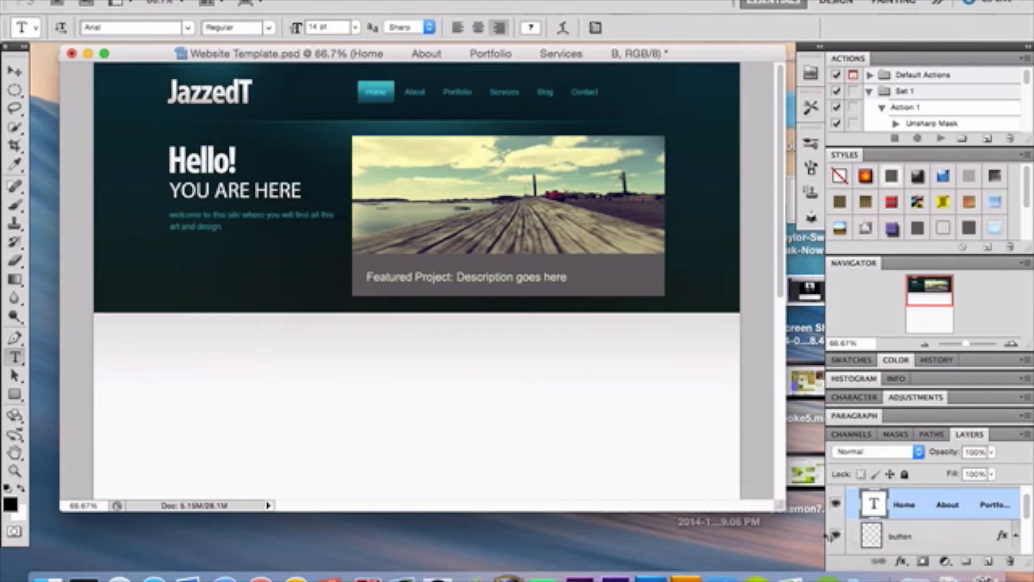
left_click(16, 402)
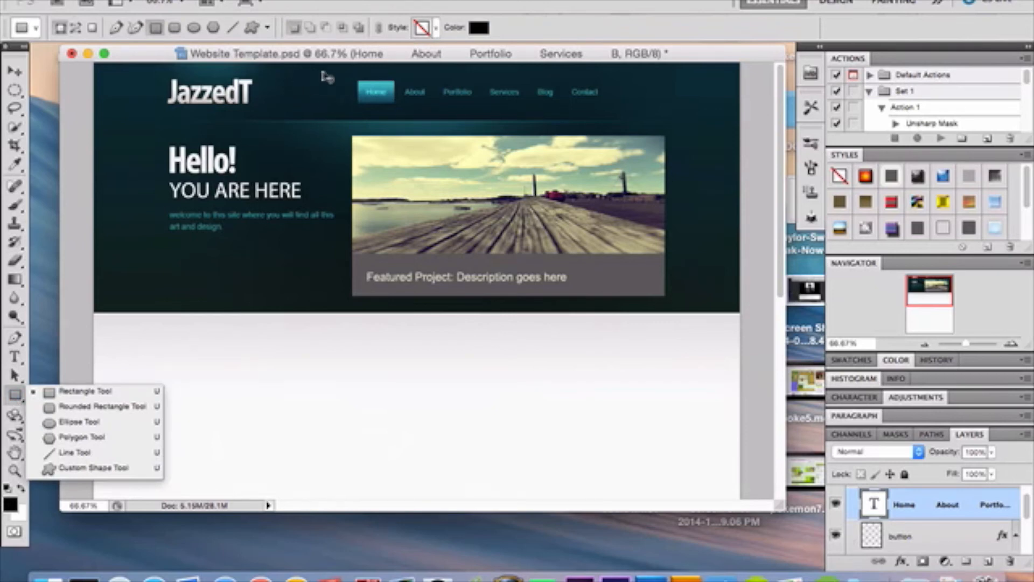
left_click(21, 395)
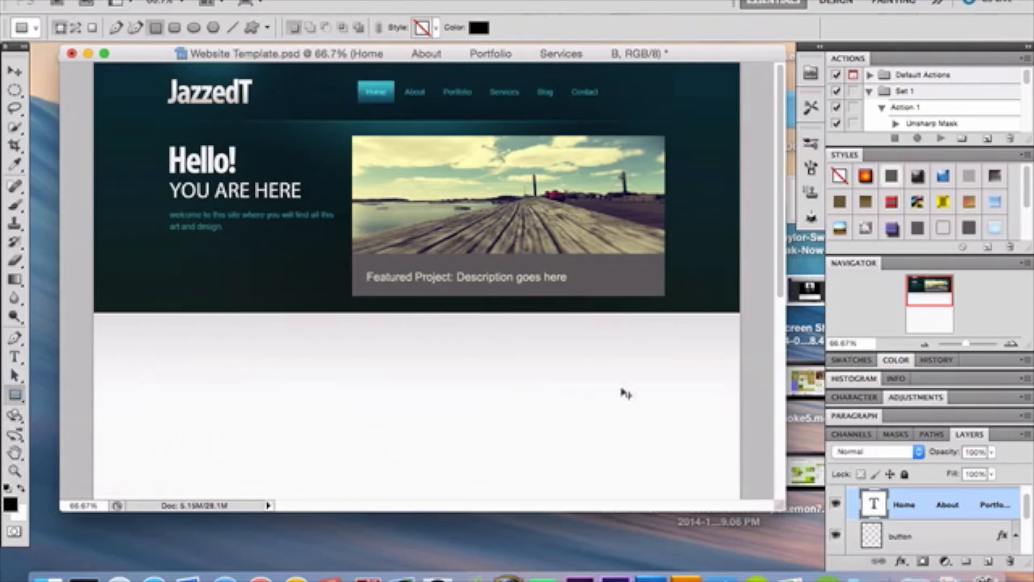
Examine the Gradient Overlay on the button layer and the color of the gradient's starting stop
double_click(964, 539)
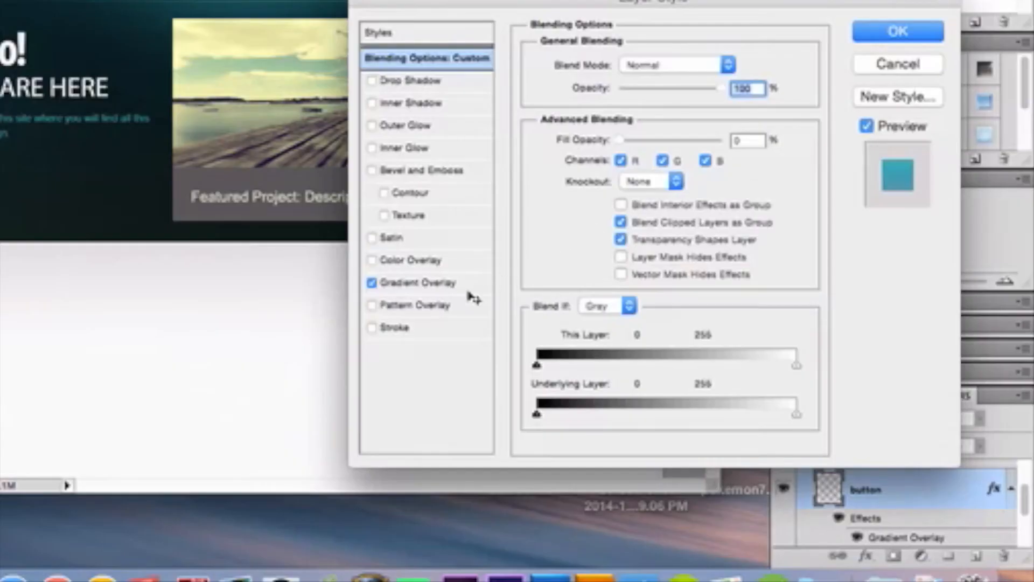
left_click(587, 350)
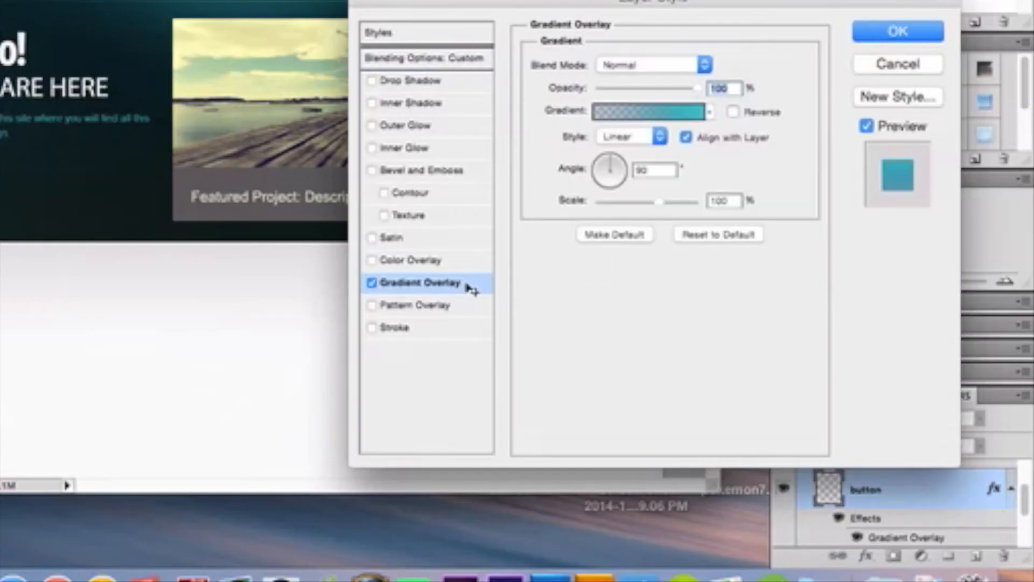
left_click(636, 112)
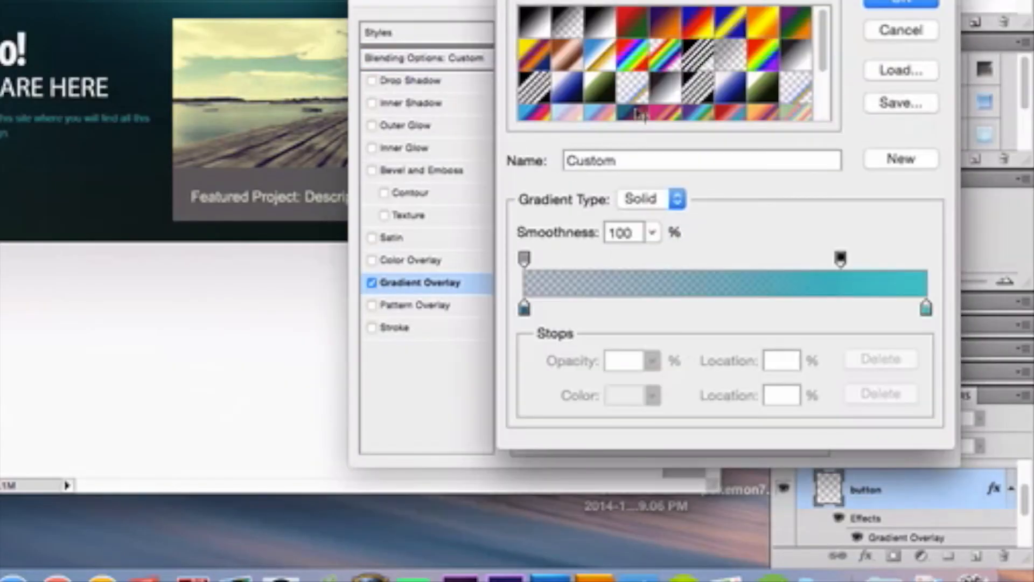
double_click(524, 308)
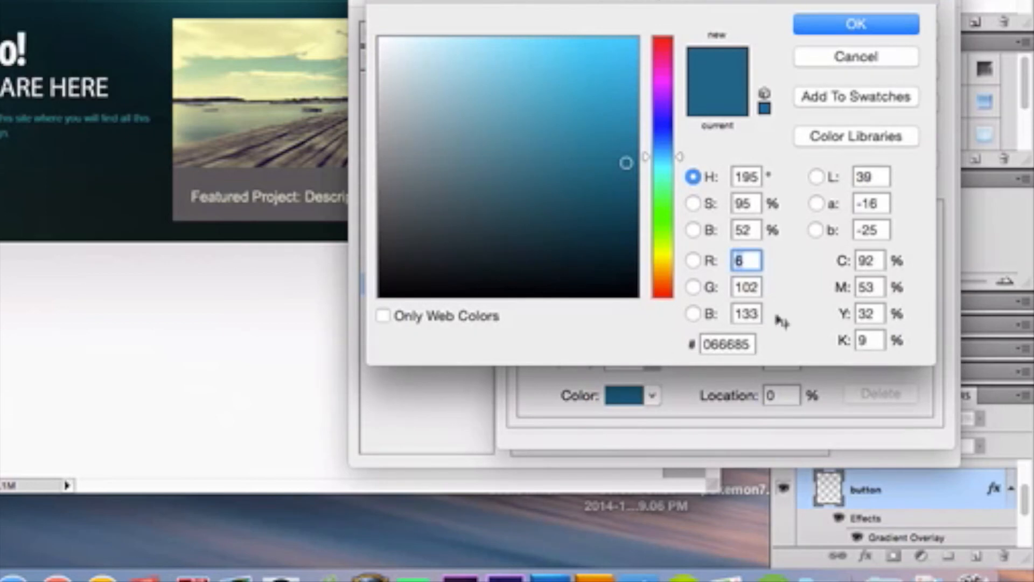
left_click(890, 33)
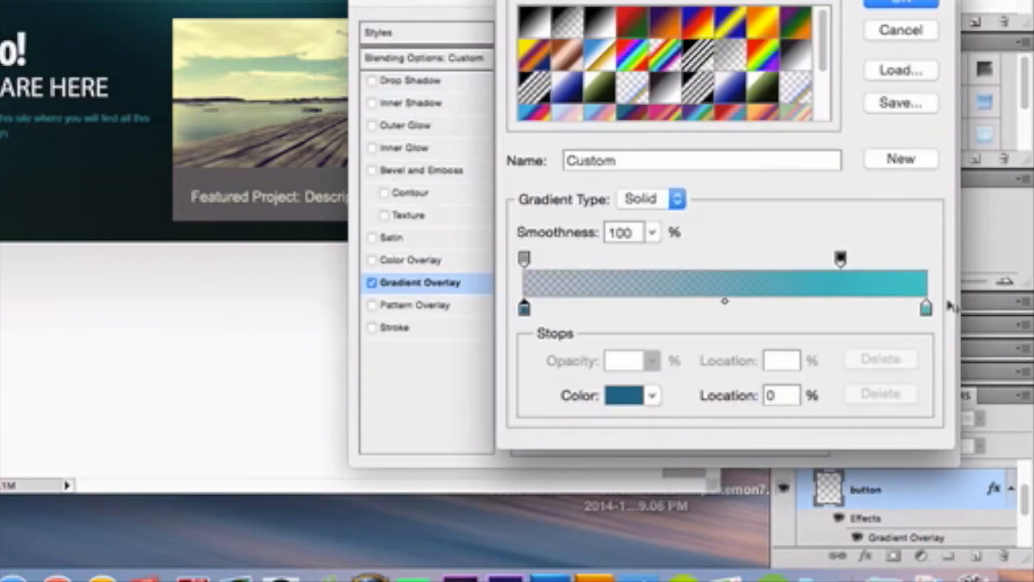
Examine the color of the button gradient's end stop at location 100% and close the layer style settings
left_click(927, 315)
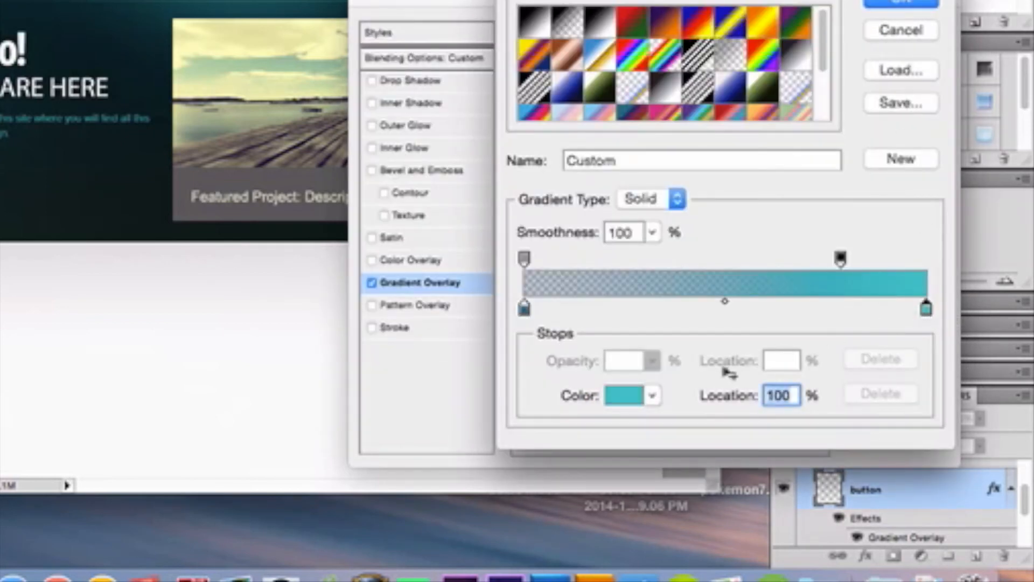
left_click(626, 399)
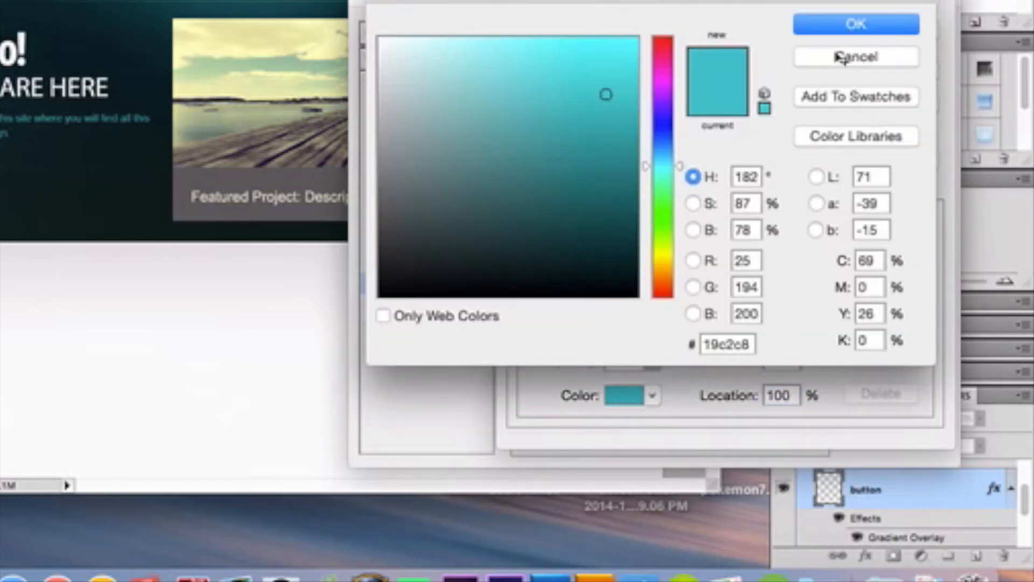
left_click(858, 27)
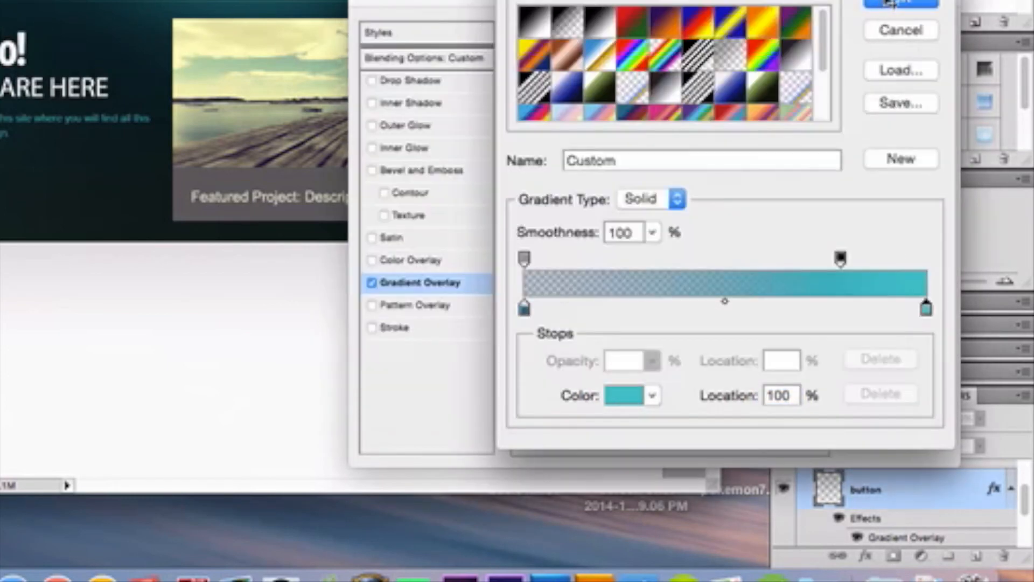
left_click(892, 4)
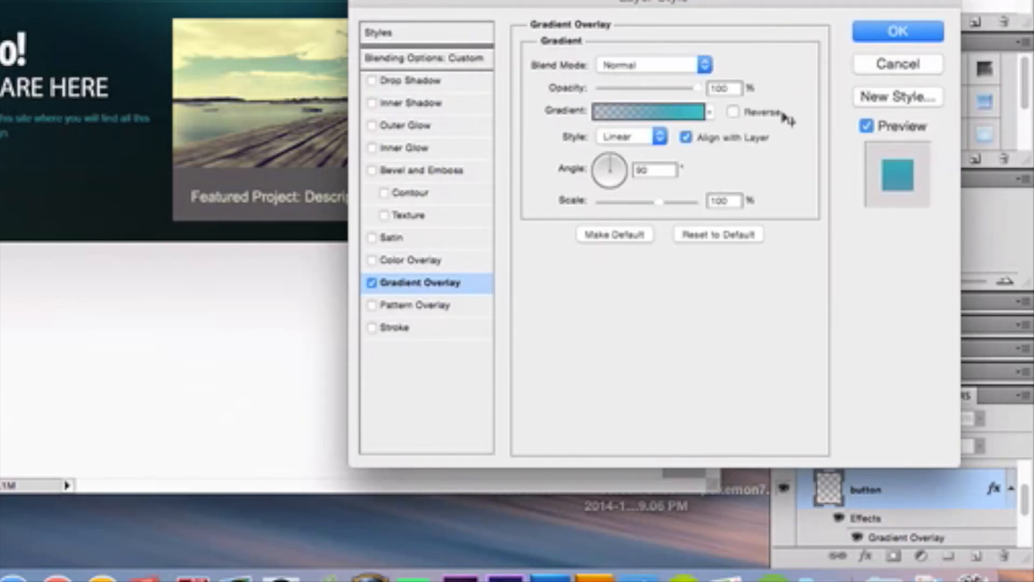
left_click(877, 37)
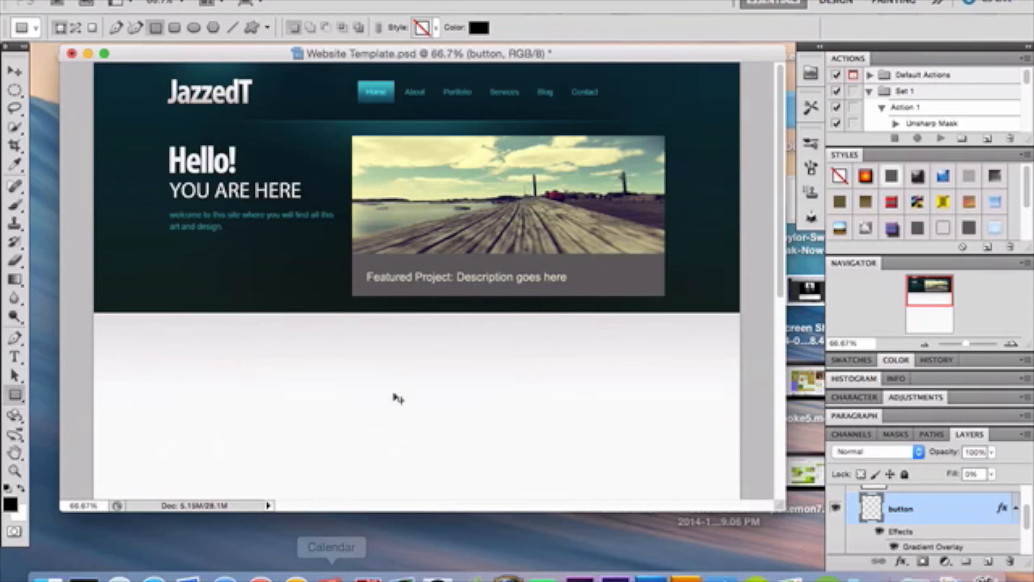
Collapse the navigation group and expand the footer group to reach its layers
scroll(393, 404, "down", 5)
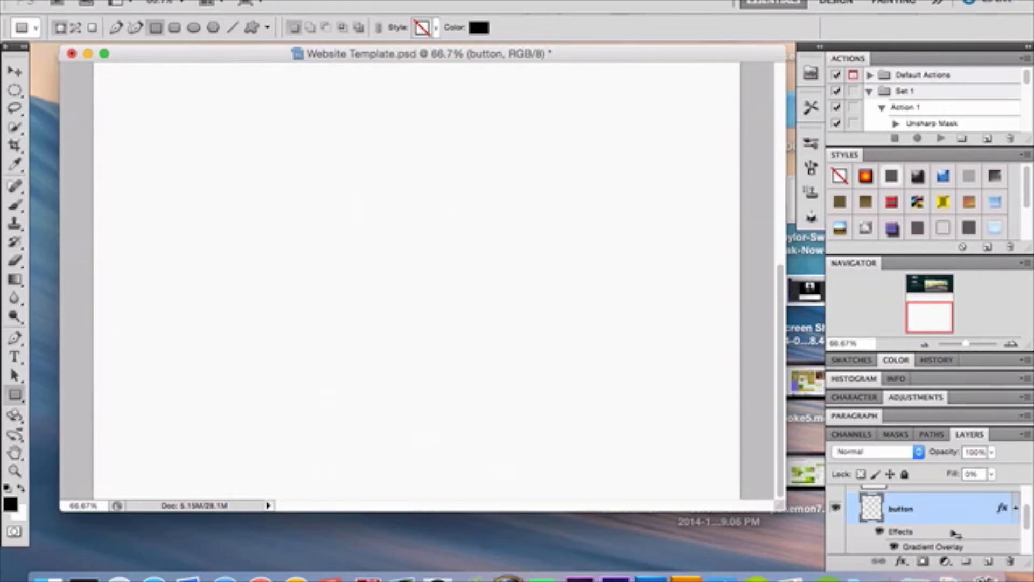
scroll(943, 527, "up", 2)
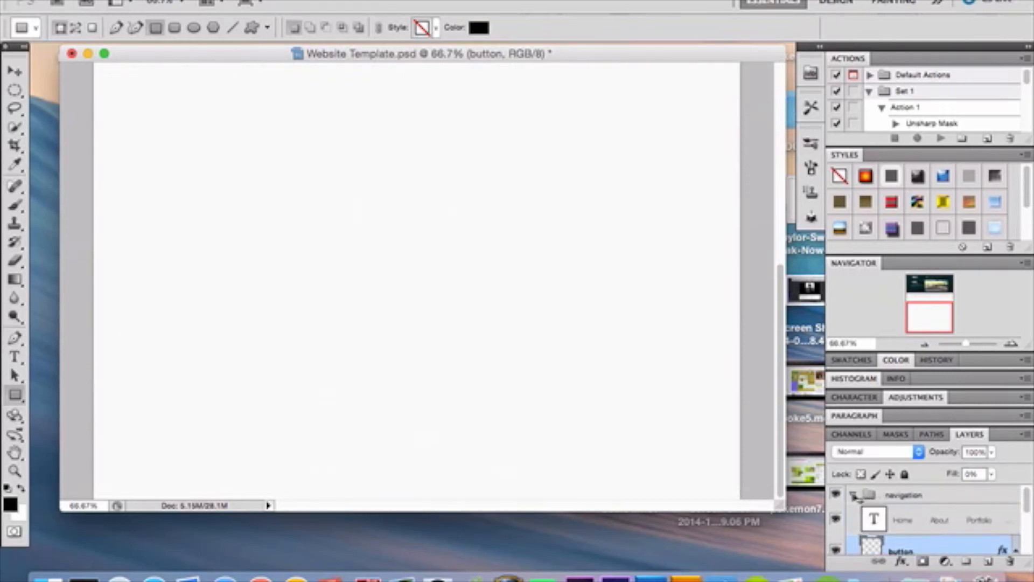
left_click(853, 495)
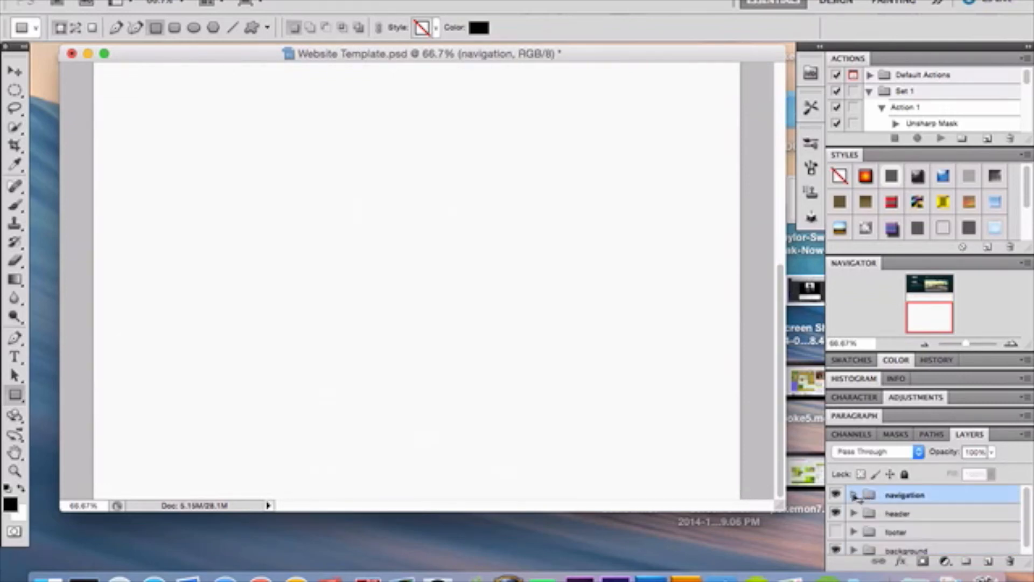
left_click(854, 532)
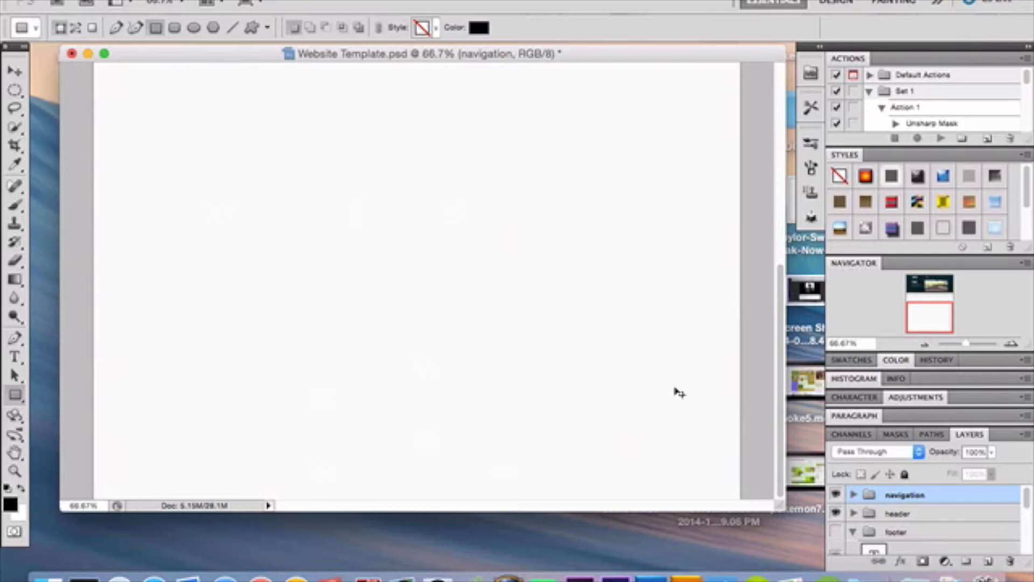
scroll(878, 504, "down", 2)
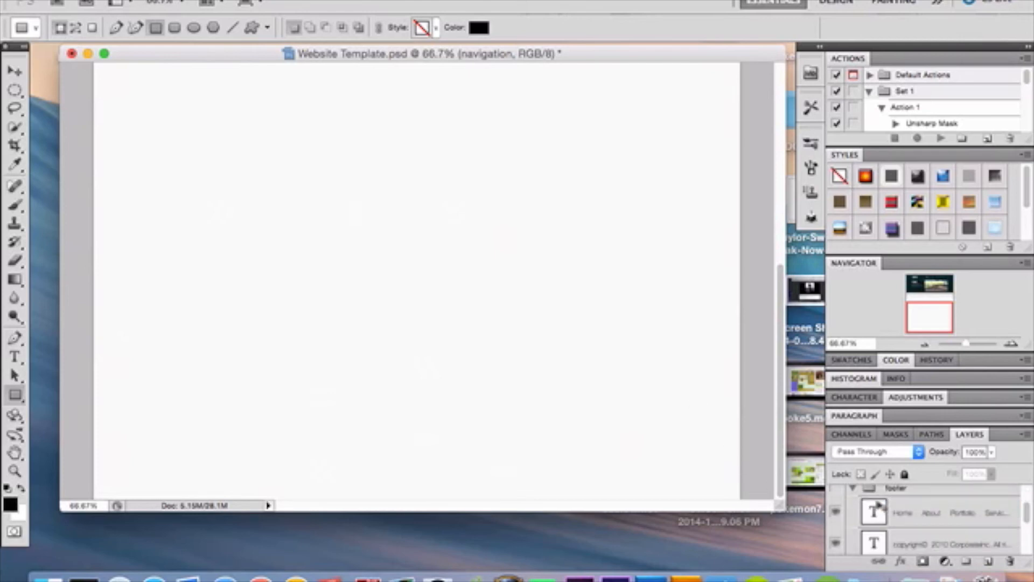
Make the footer group visible, then hide its menu and copyright text layers, leaving only the footer bar
left_click(838, 514)
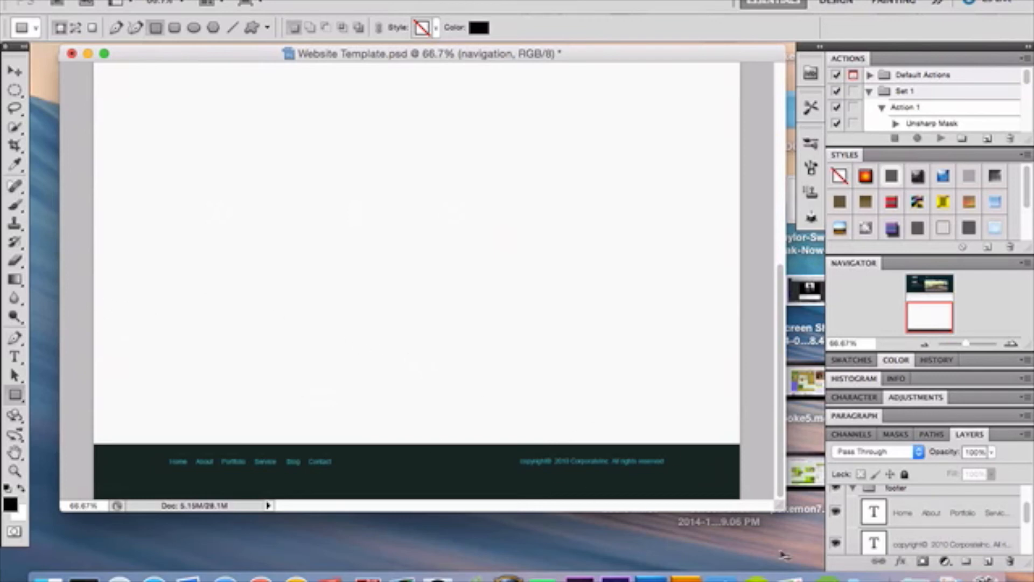
left_click(836, 514)
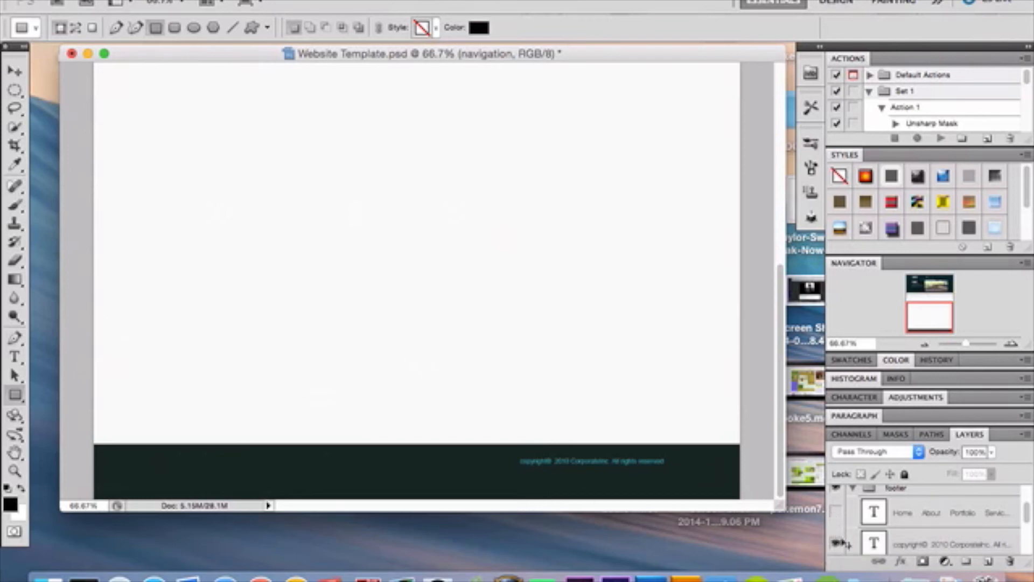
left_click(836, 543)
scroll(841, 543, "down", 3)
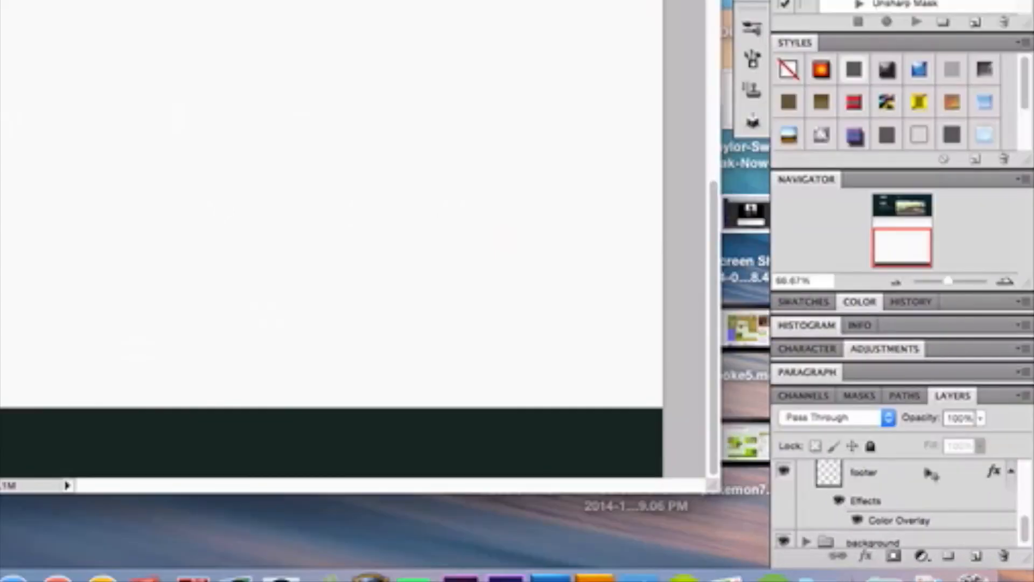
Examine the Color Overlay on the footer bar layer and its color values
double_click(931, 473)
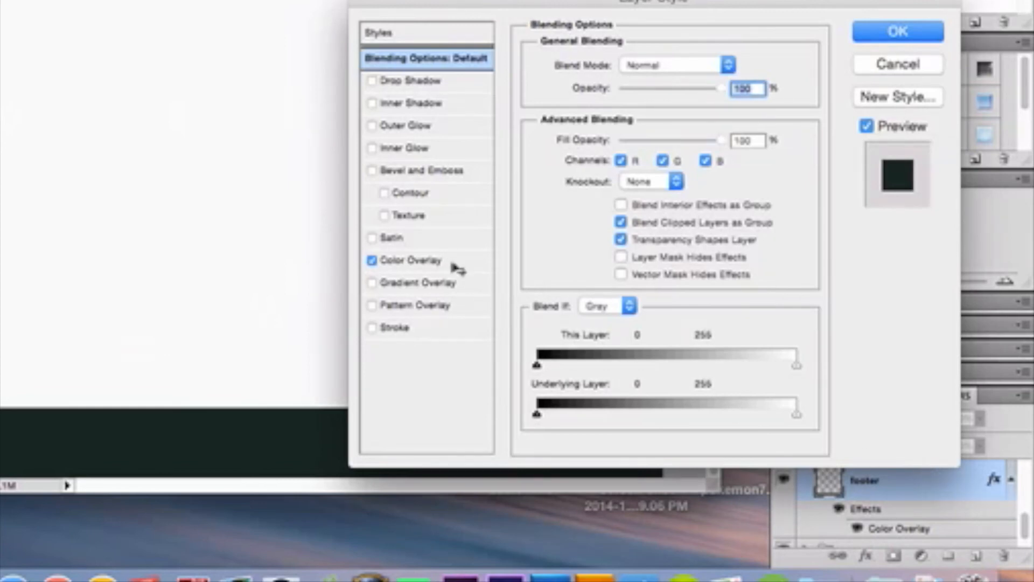
left_click(456, 265)
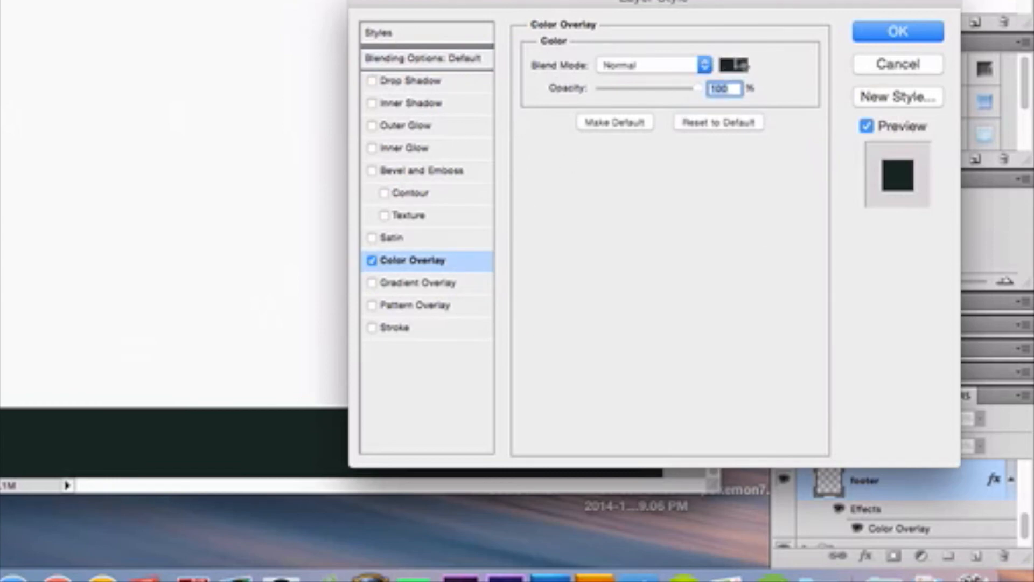
left_click(737, 66)
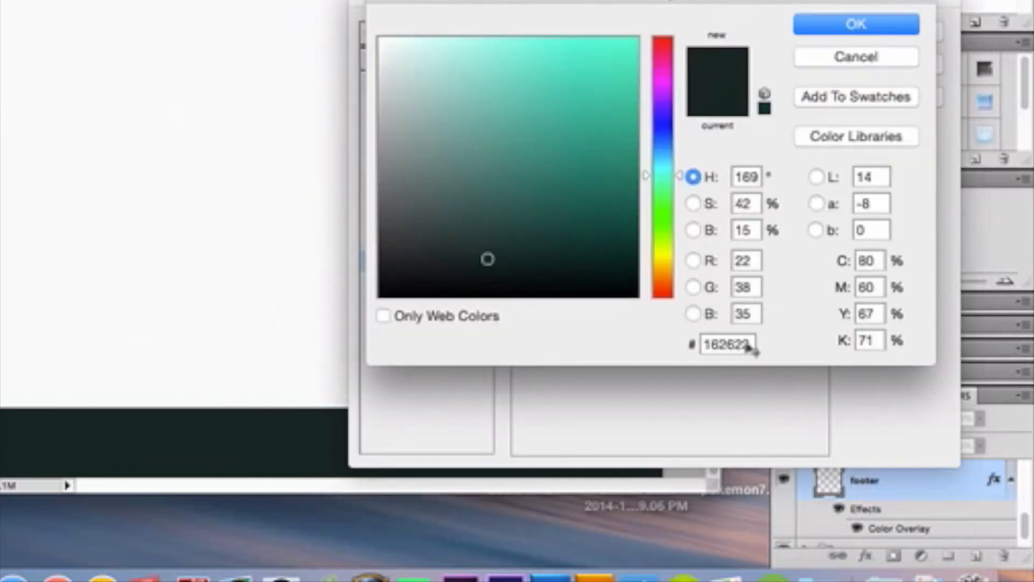
left_click(875, 35)
left_click(874, 34)
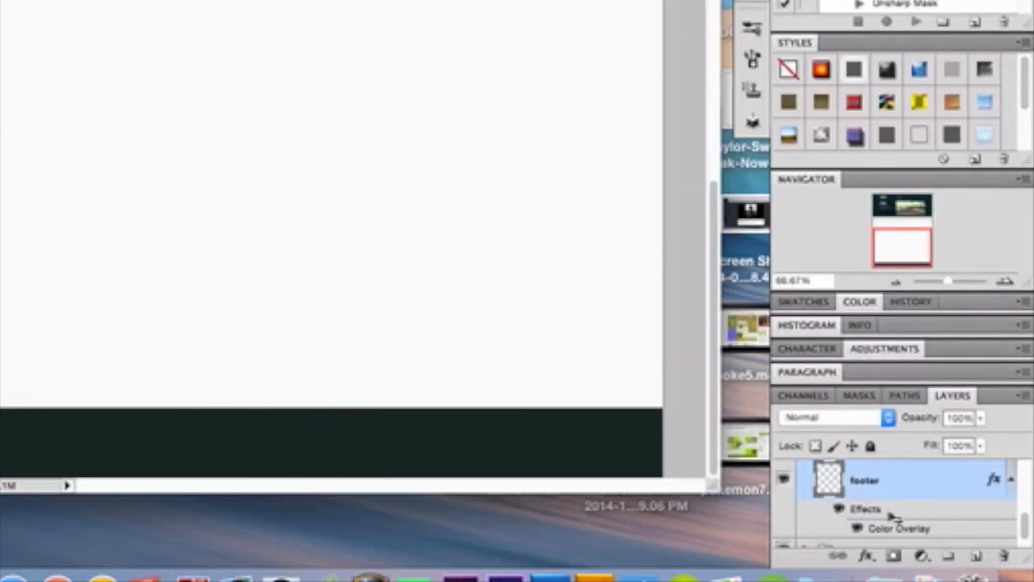
Reopen the footer bar's layer style to review the Color Overlay's blend mode and opacity
scroll(903, 521, "down", 1)
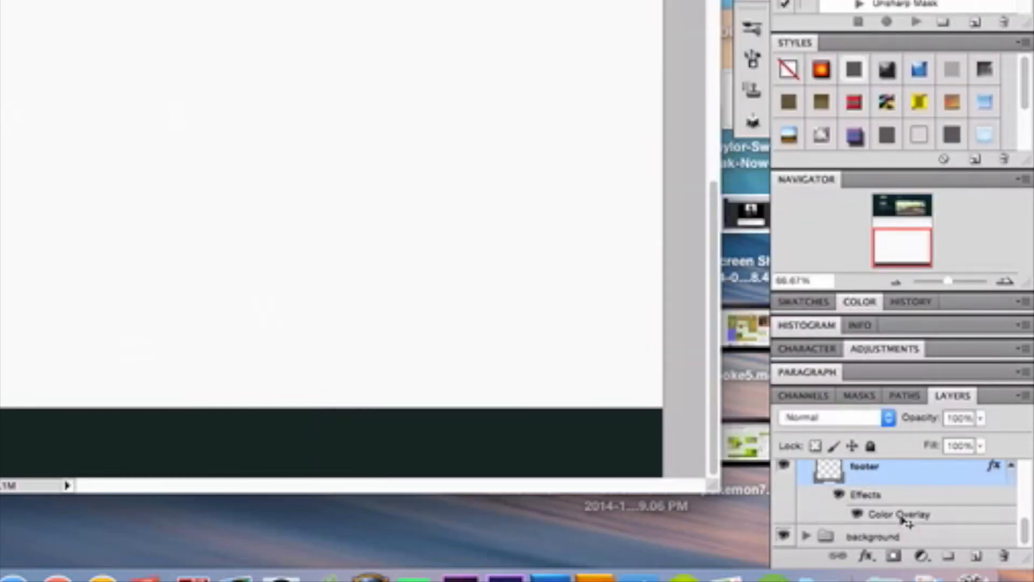
scroll(902, 521, "up", 3)
double_click(916, 521)
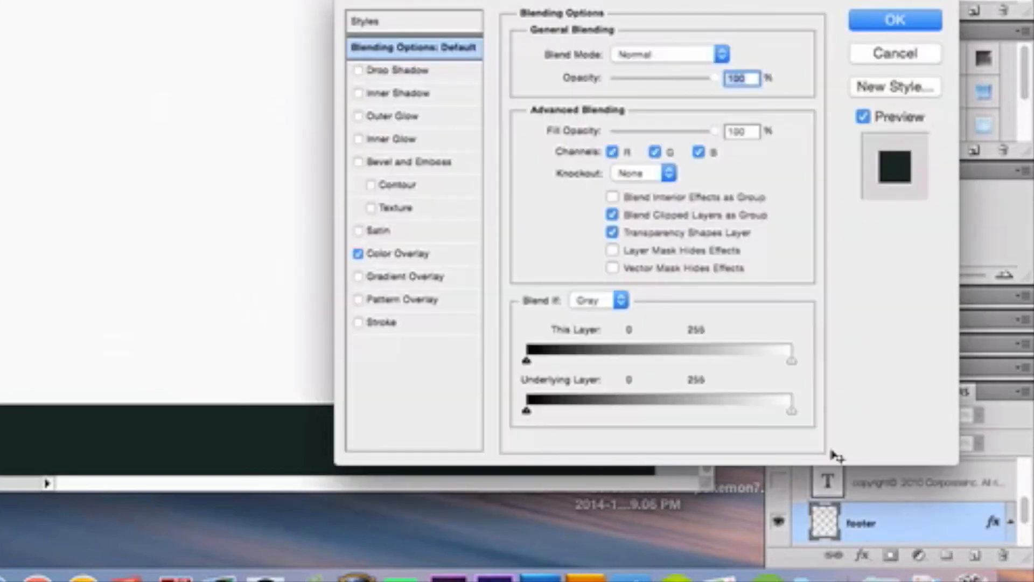
left_click(464, 260)
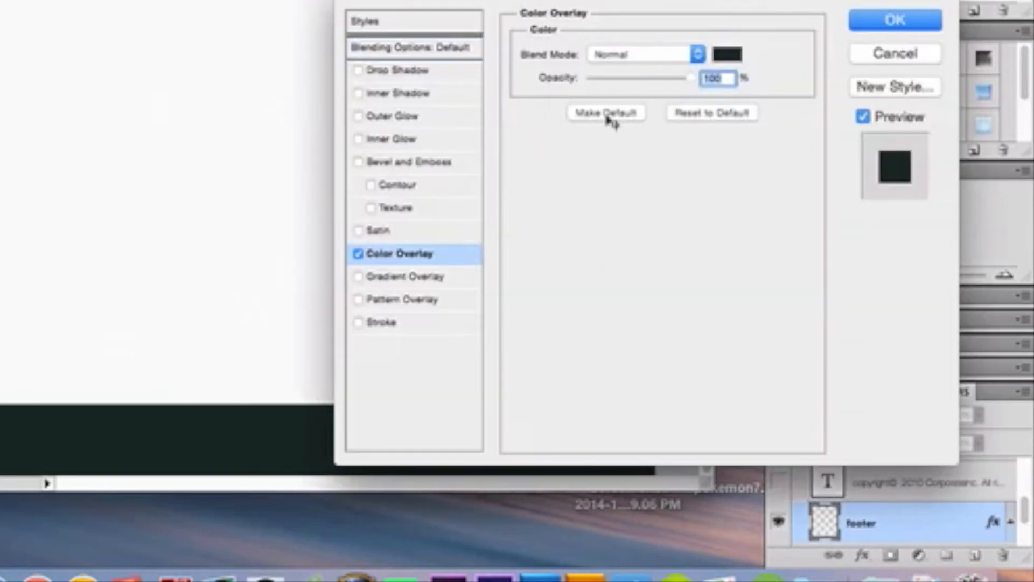
left_click(910, 27)
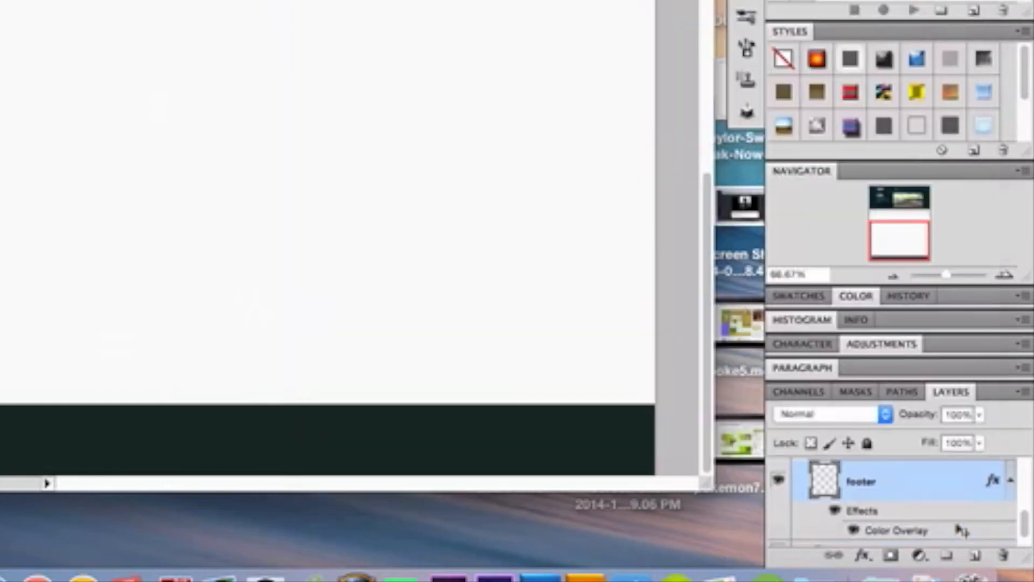
Make the copyright text layer in the footer group visible
scroll(962, 531, "up", 3)
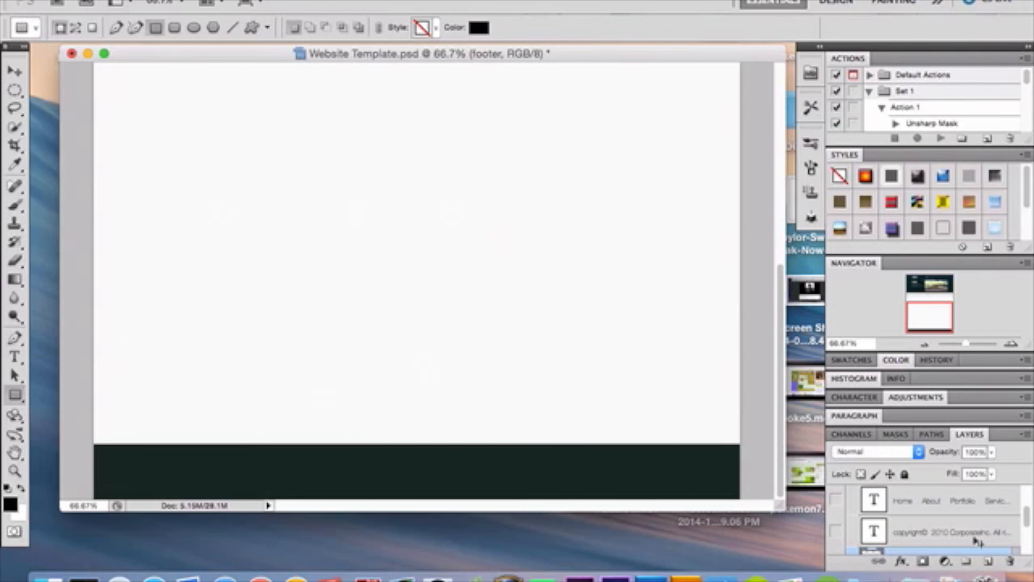
left_click(836, 532)
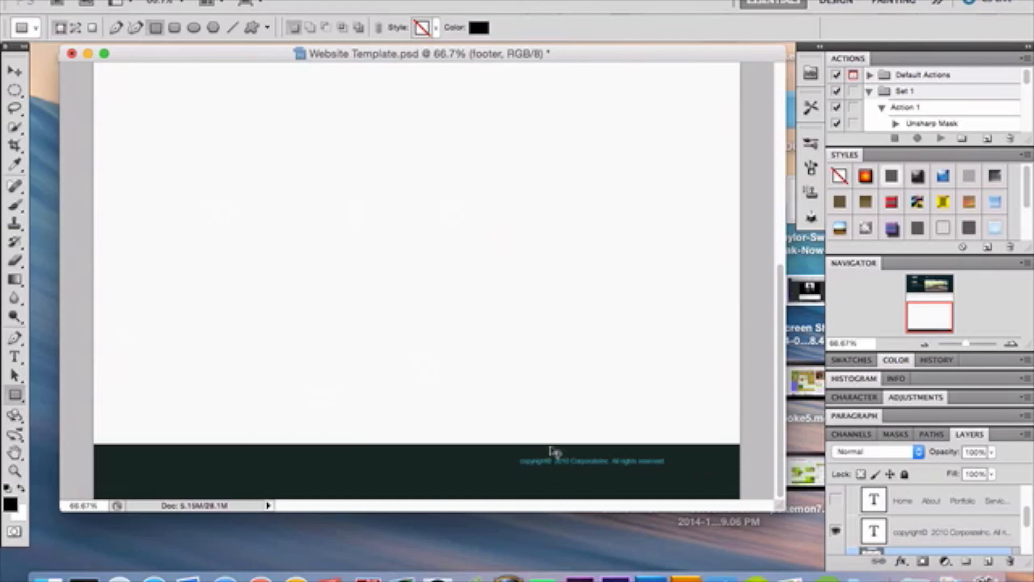
Look through the Custom Shape tool's shape library for the copyright symbol, leaving the current shape selected
left_click(16, 397)
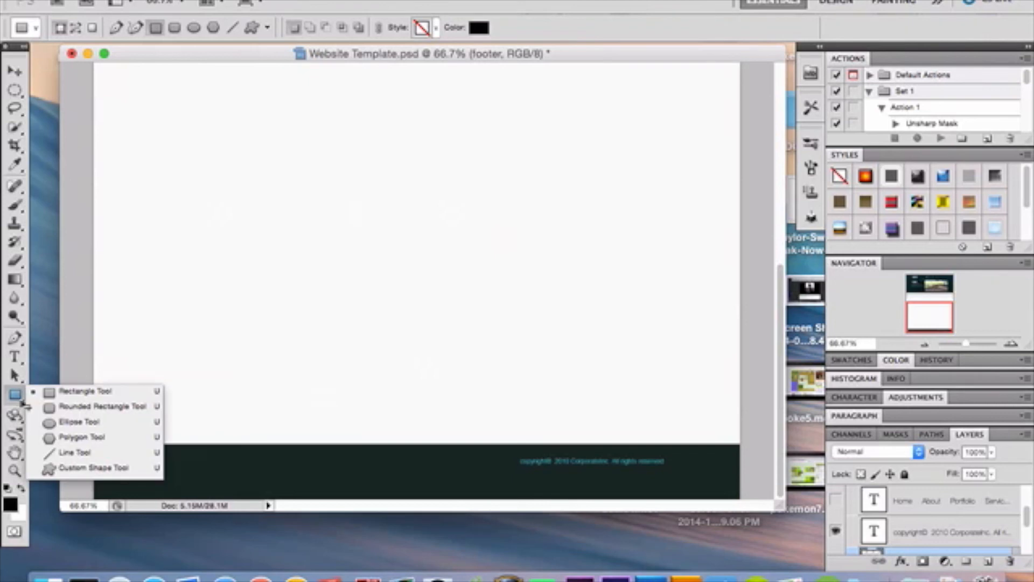
left_click(89, 469)
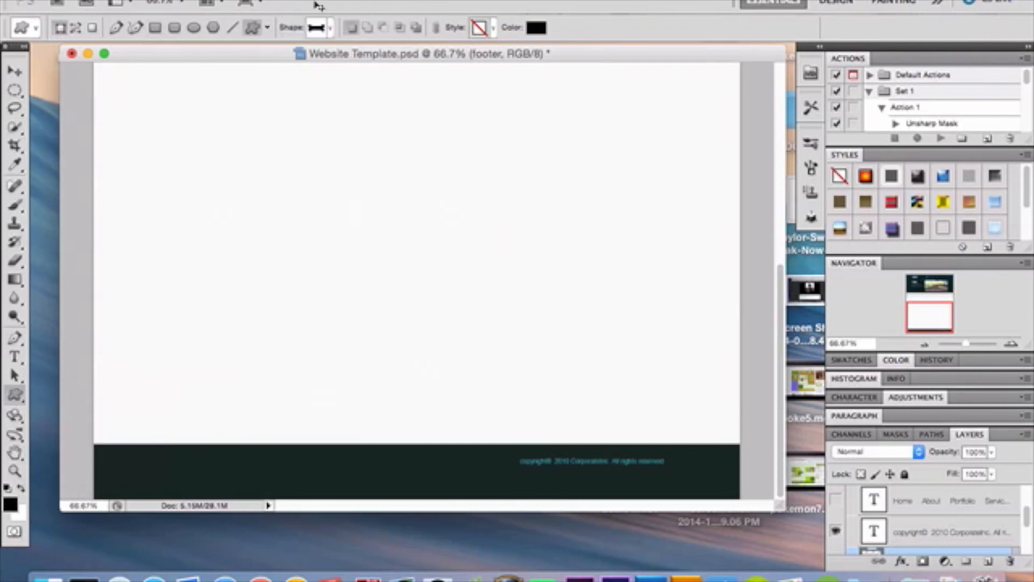
left_click(330, 28)
scroll(353, 116, "down", 10)
scroll(354, 115, "up", 4)
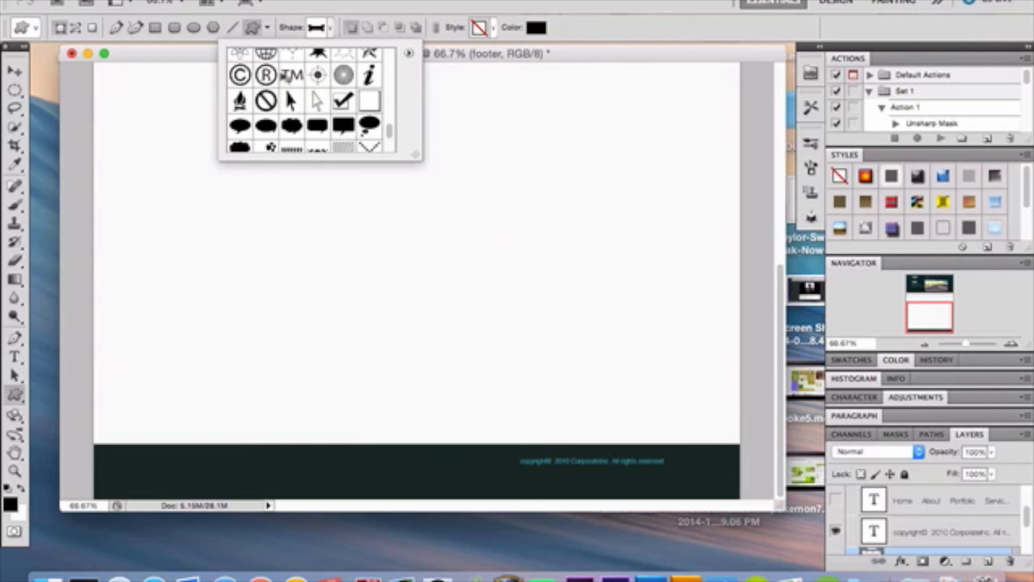
left_click(331, 27)
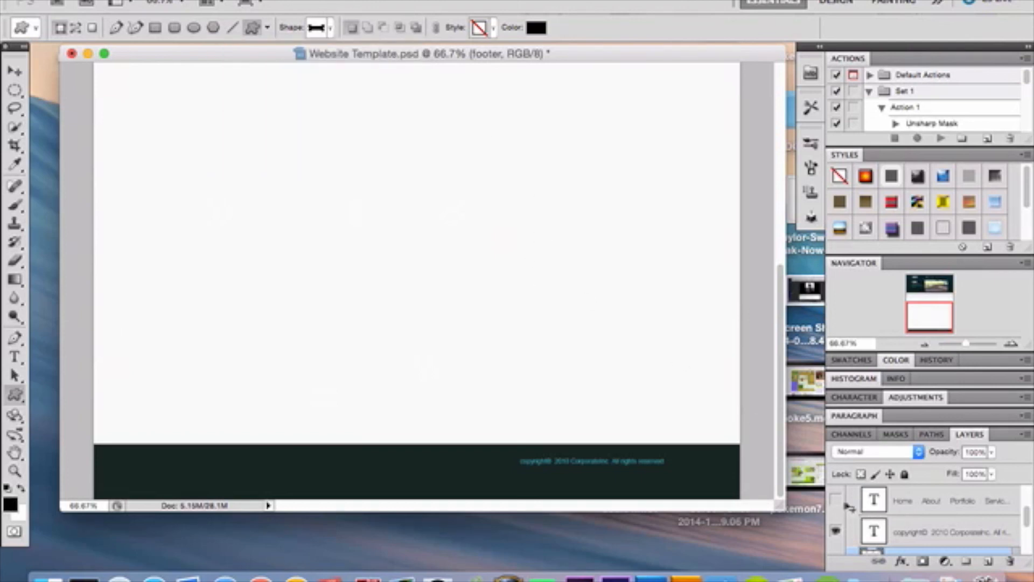
Make the footer group's menu text layer visible and view the whole website template at 33.33%
left_click(836, 500)
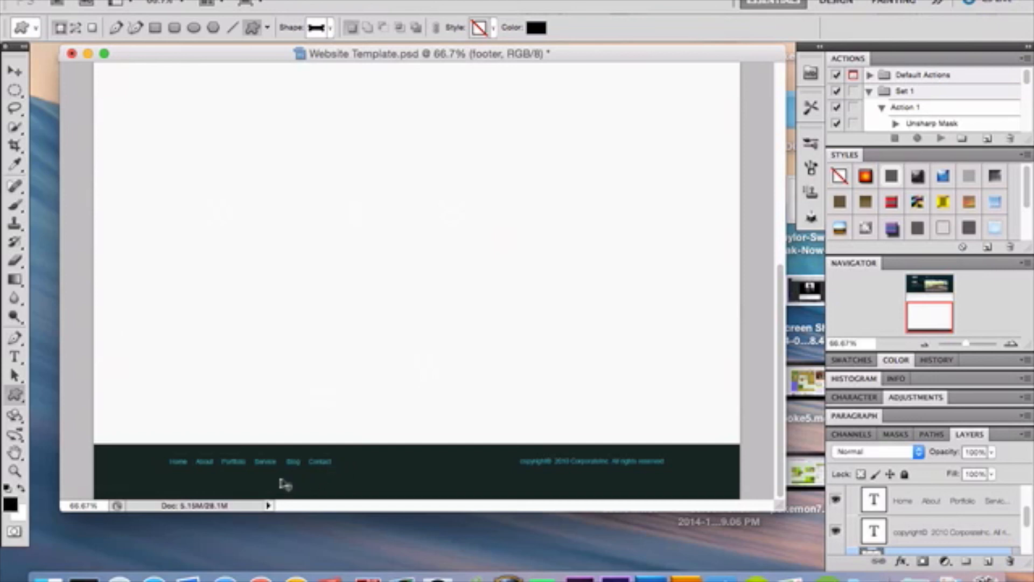
left_click(15, 71)
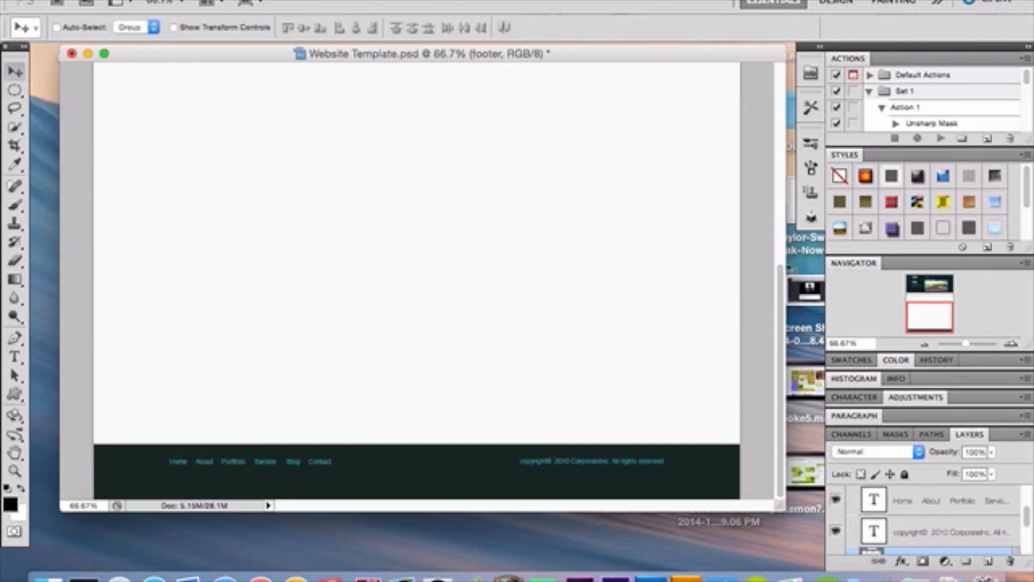
left_click(924, 345)
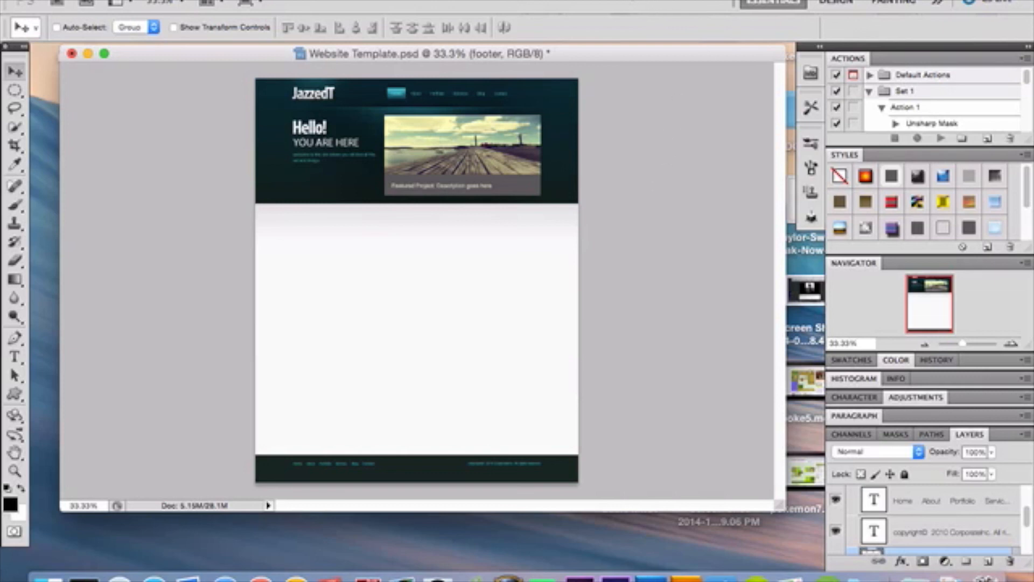
left_click(670, 9)
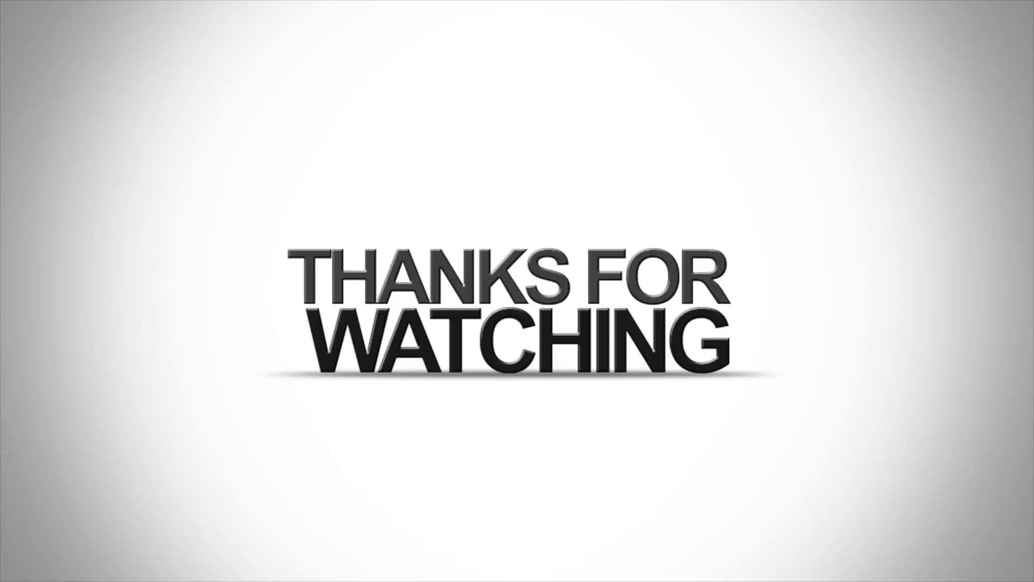